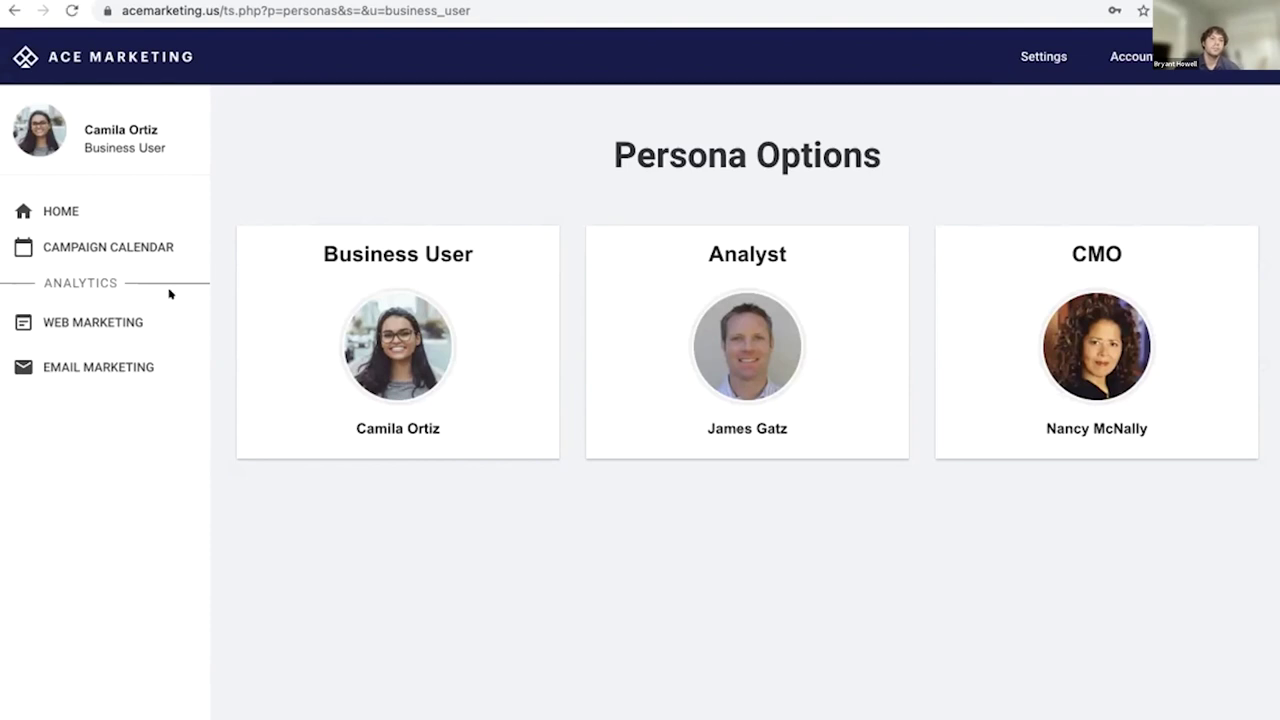
Step: Open the Web Marketing analytics and check the values offered by the Region filter without applying any
left_click(125, 320)
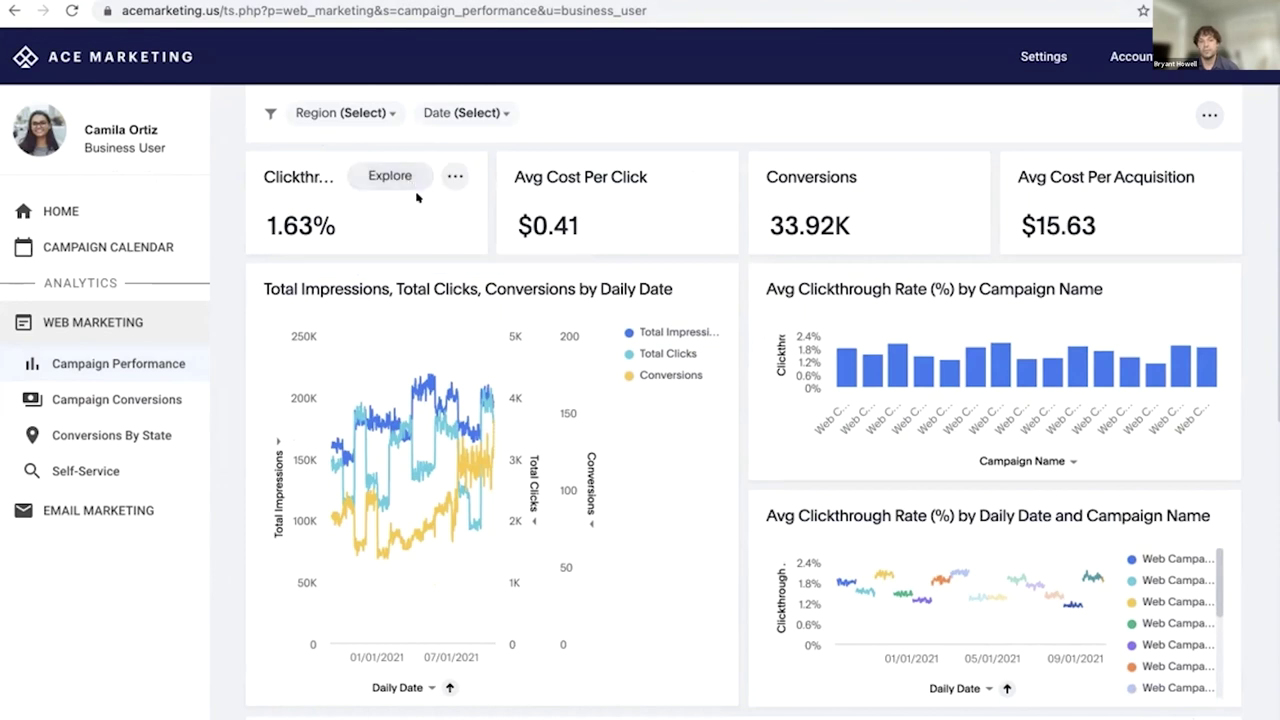
left_click(390, 112)
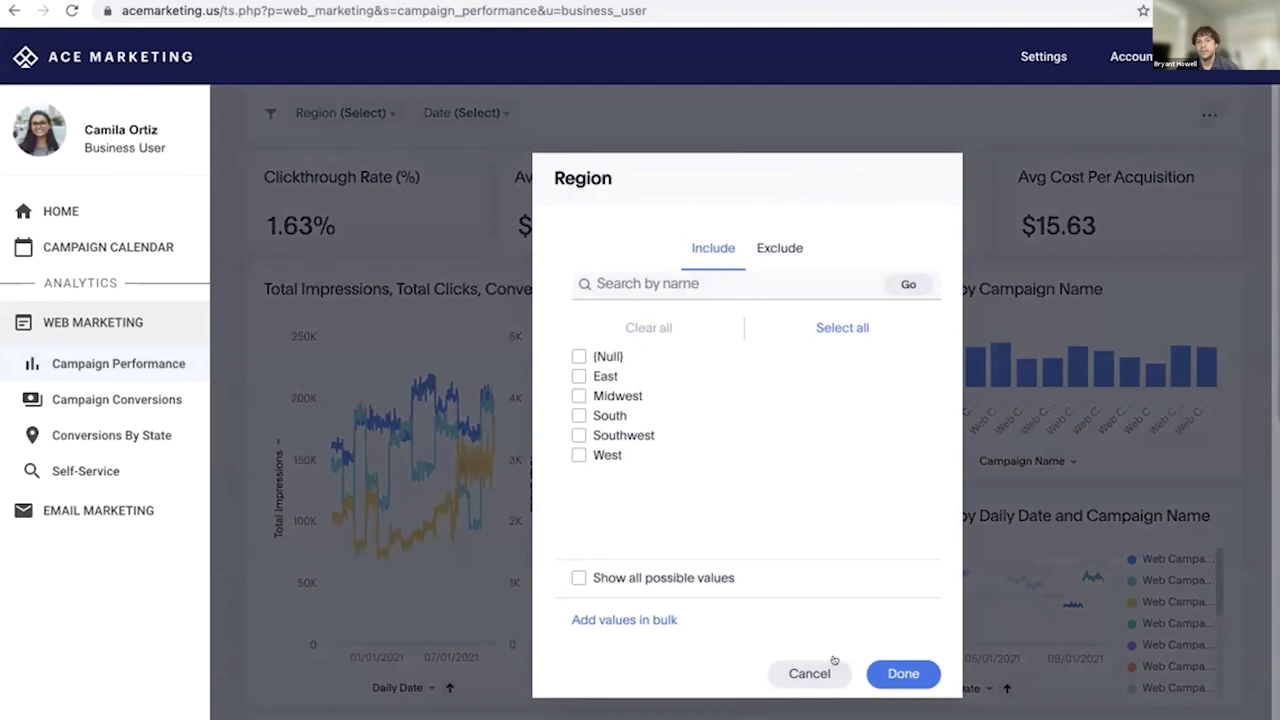
left_click(810, 673)
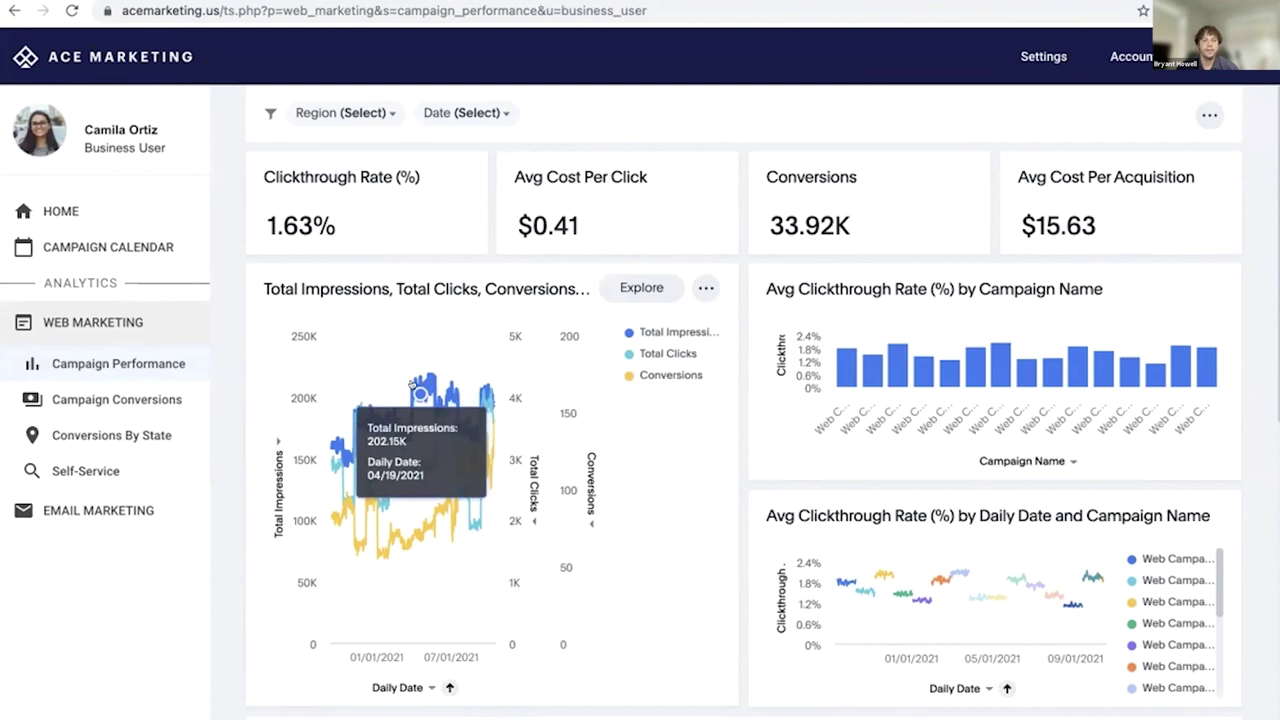
Step: Drill down from Web Campaign #03 to Region in the clickthrough rate by campaign name chart
right_click(886, 382)
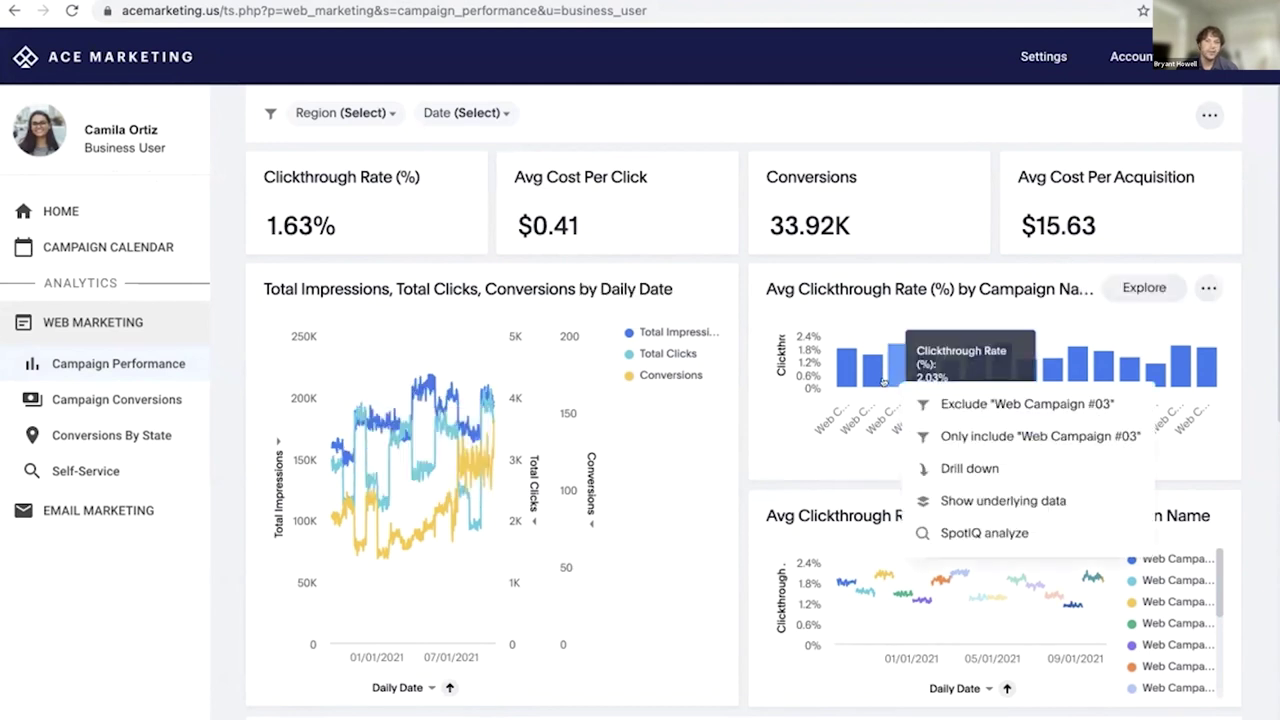
left_click(963, 468)
scroll(1008, 582, "down", 3)
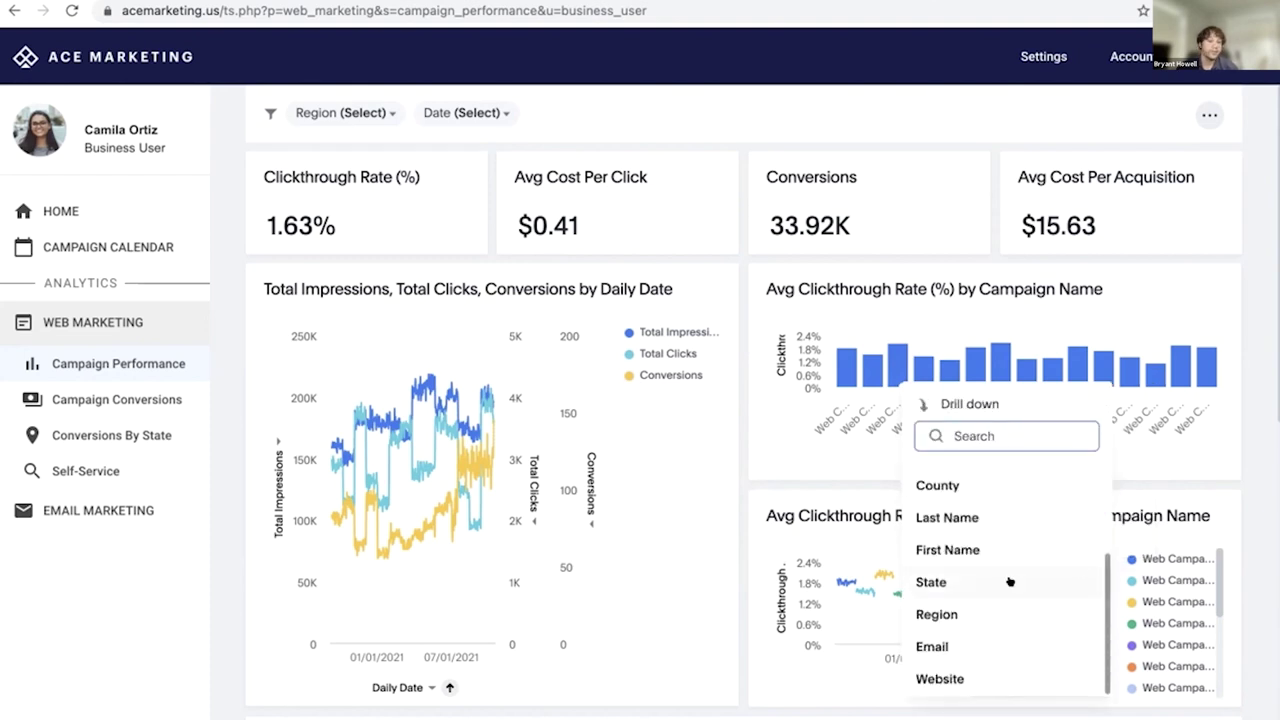
left_click(1066, 610)
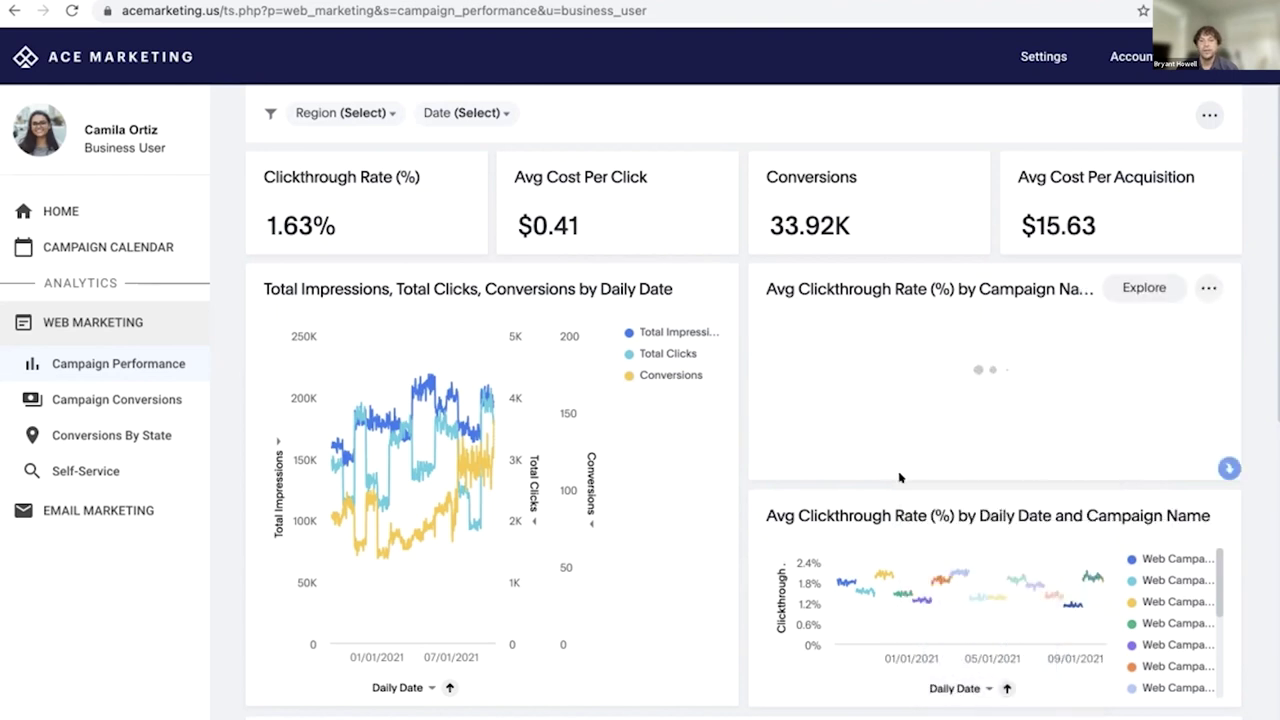
Step: Drill down from the Midwest bar to Gender in the same clickthrough rate chart
left_click(960, 405)
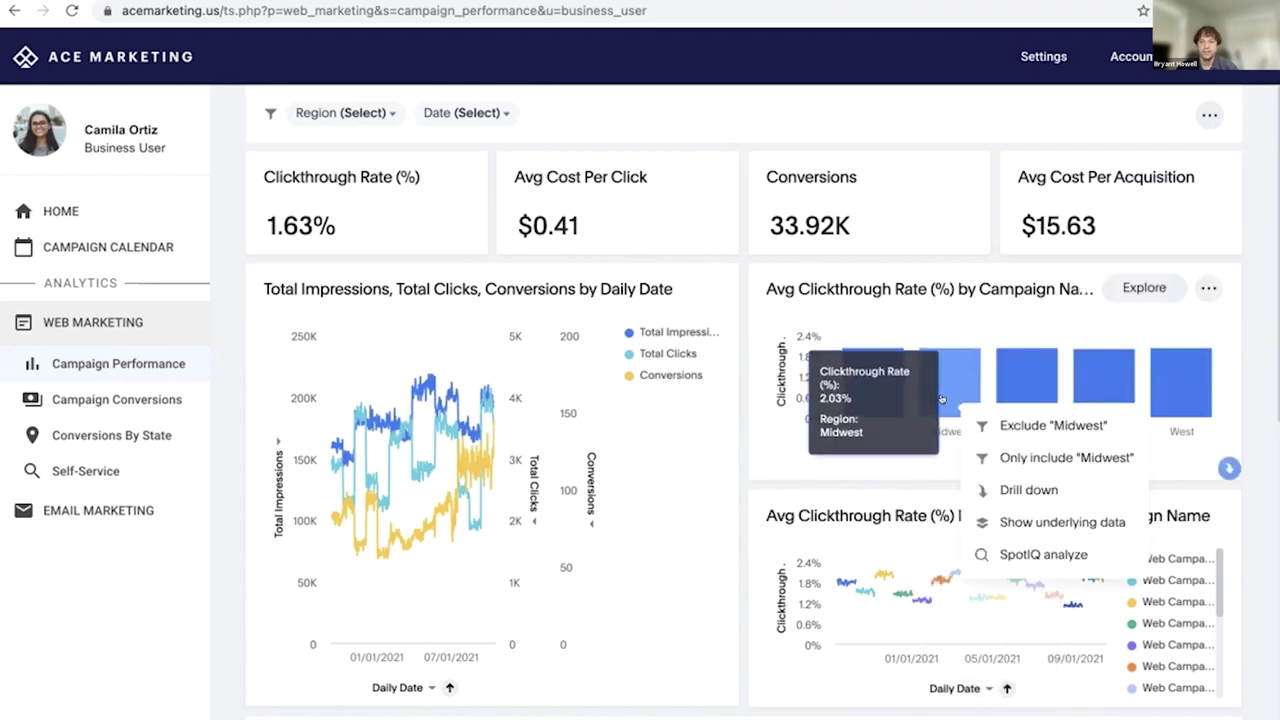
left_click(1035, 490)
scroll(1048, 605, "down", 3)
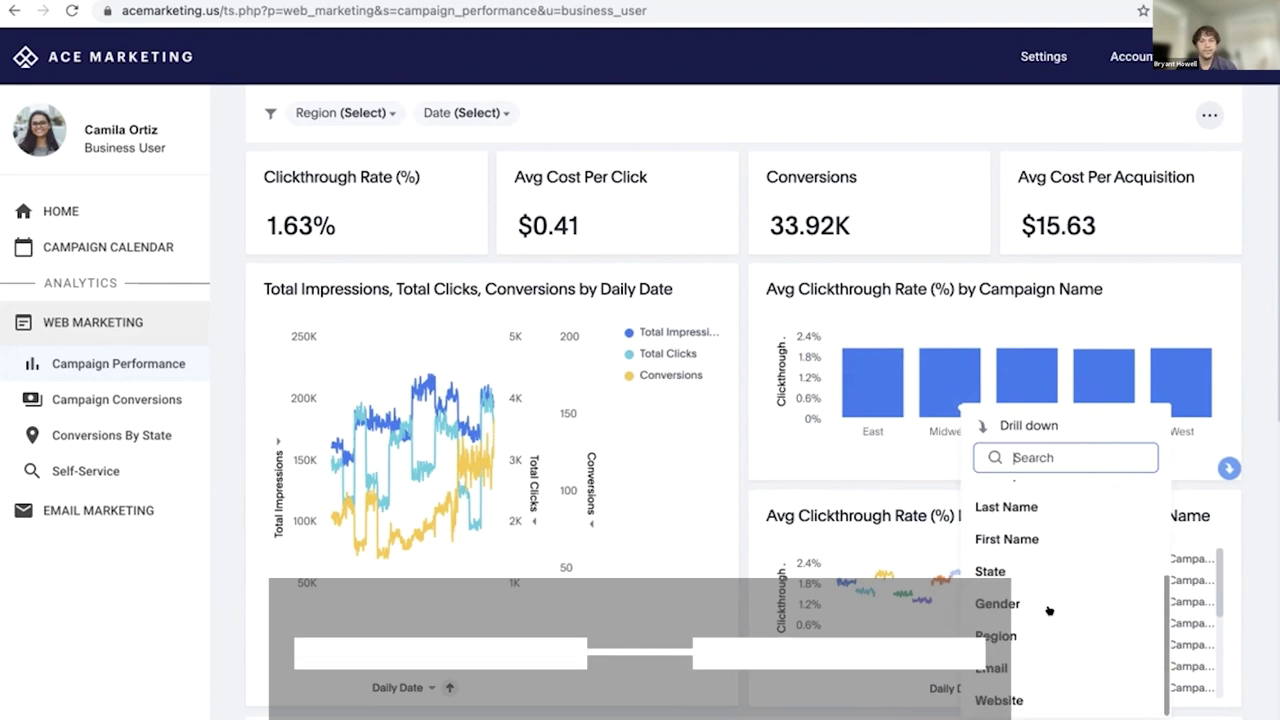
left_click(1046, 596)
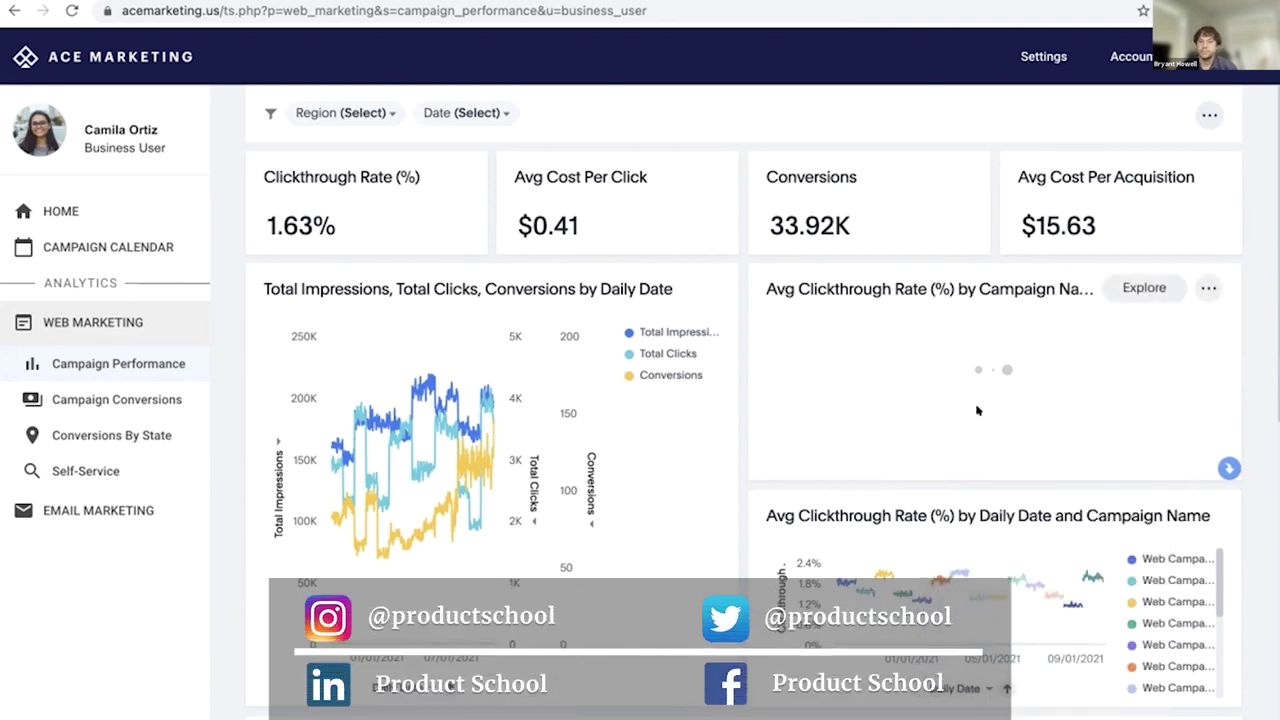
Step: Explore the clickthrough rate by daily date and campaign name chart and filter it to the east region
scroll(985, 428, "down", 2)
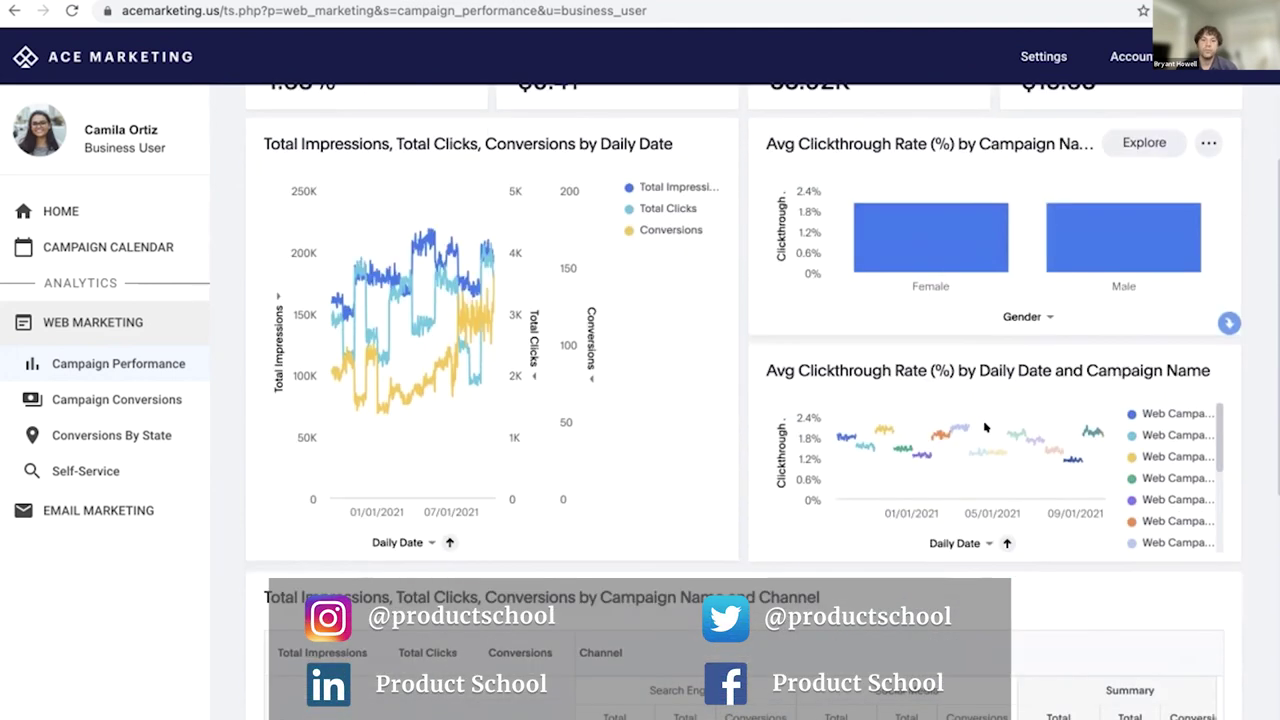
scroll(1125, 338, "down", 2)
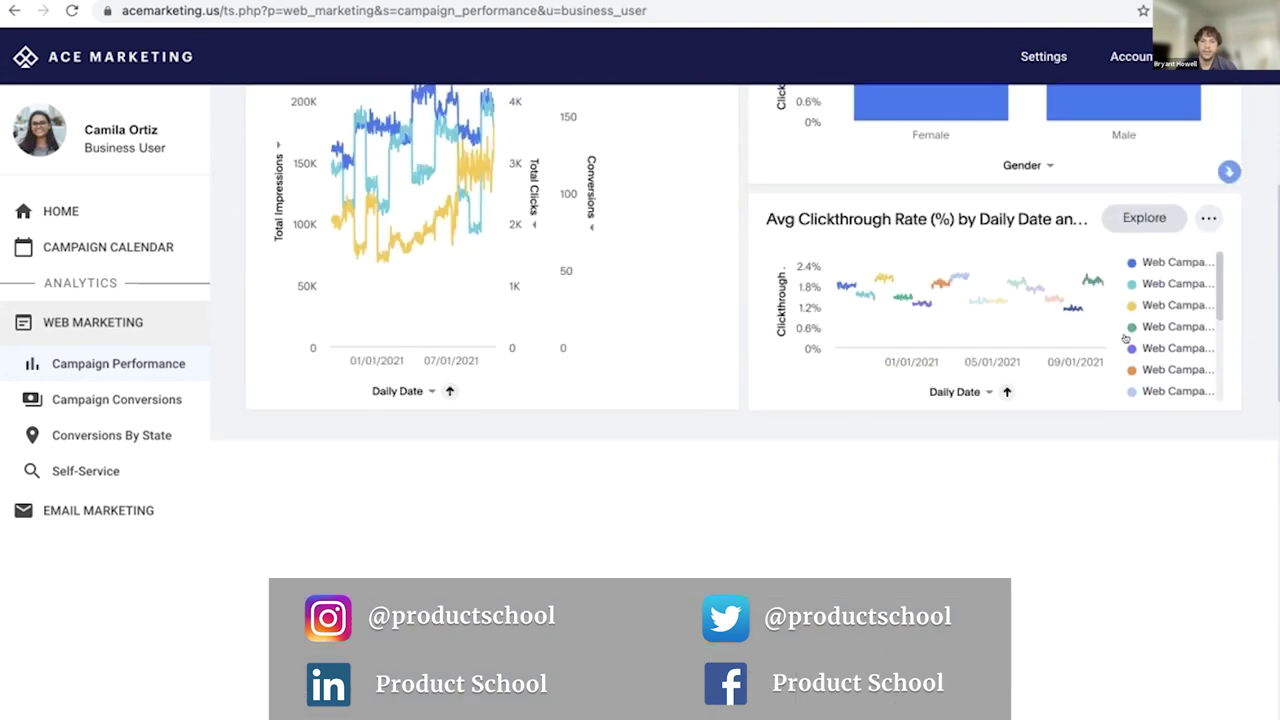
left_click(1125, 338)
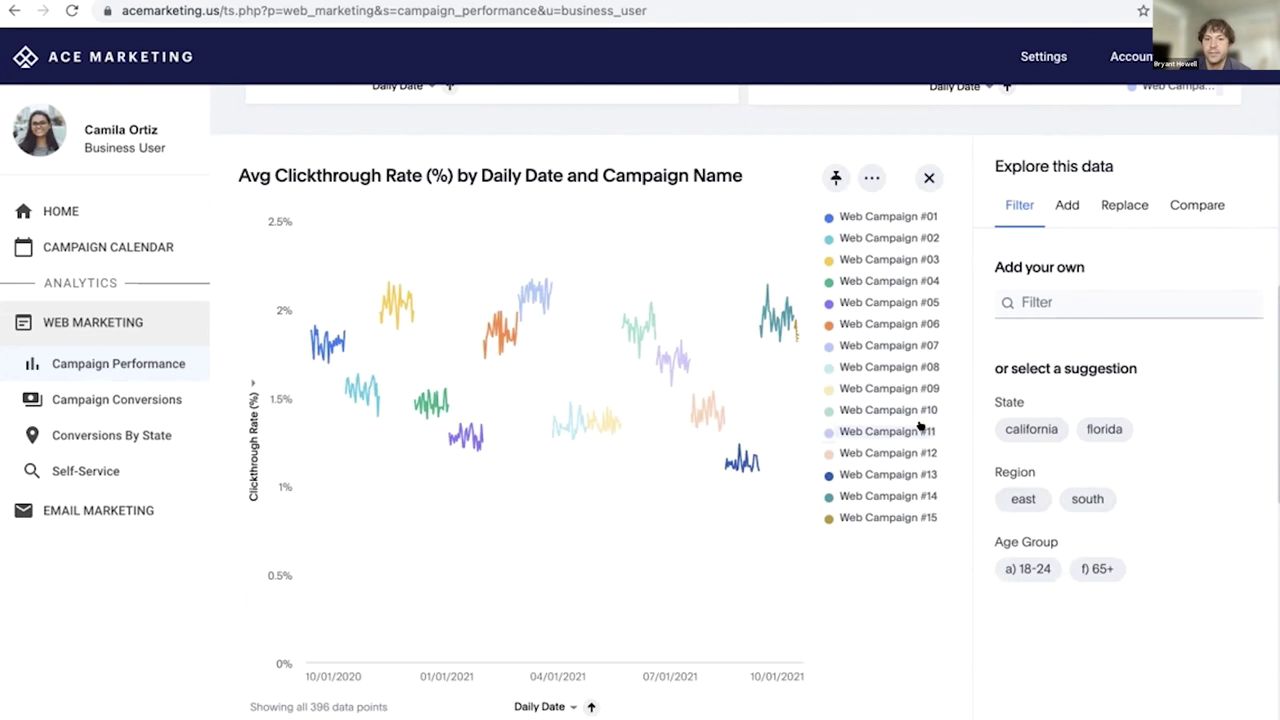
left_click(1022, 498)
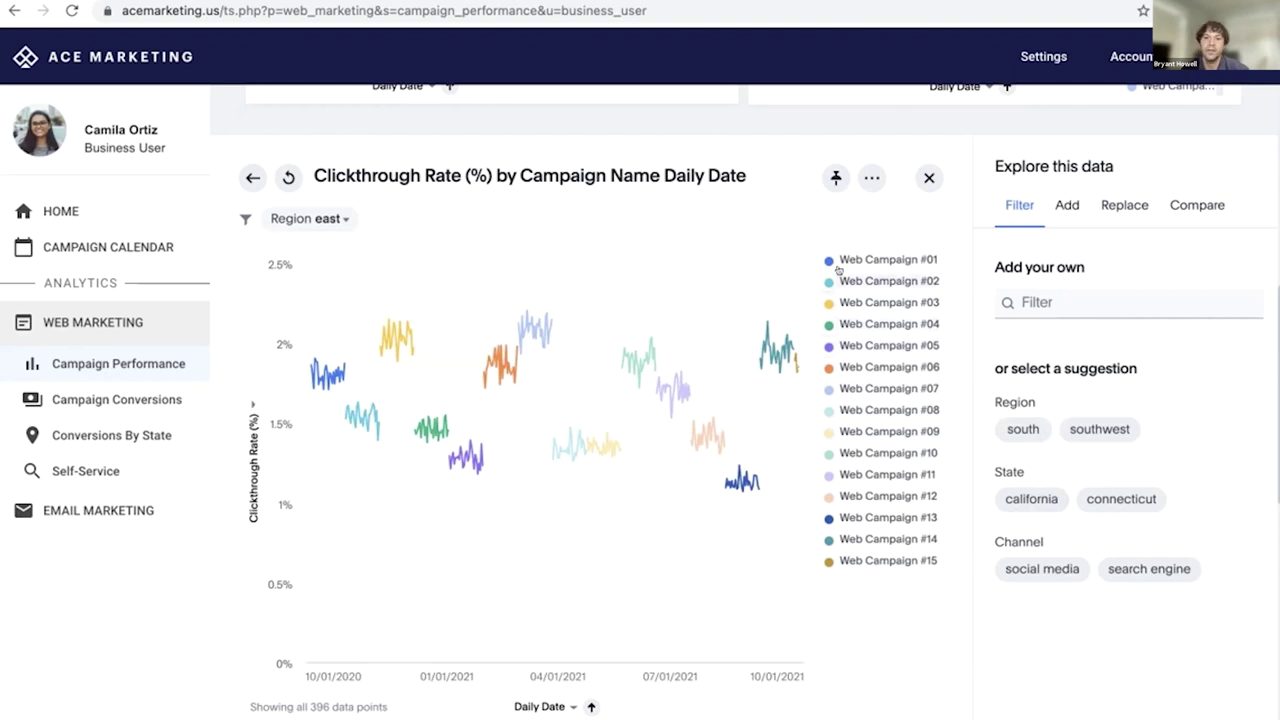
Step: Open the original clickthrough rate answer for editing and add Clicks to its search query
left_click(872, 177)
left_click(907, 252)
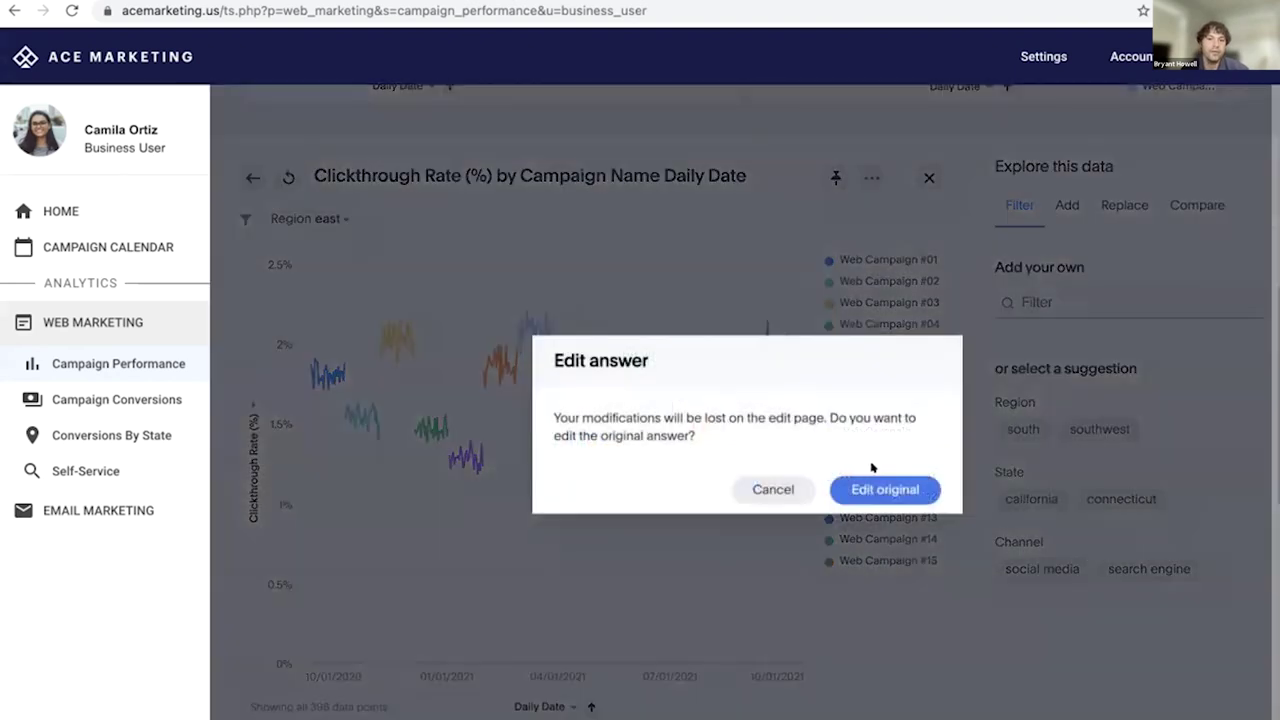
left_click(863, 484)
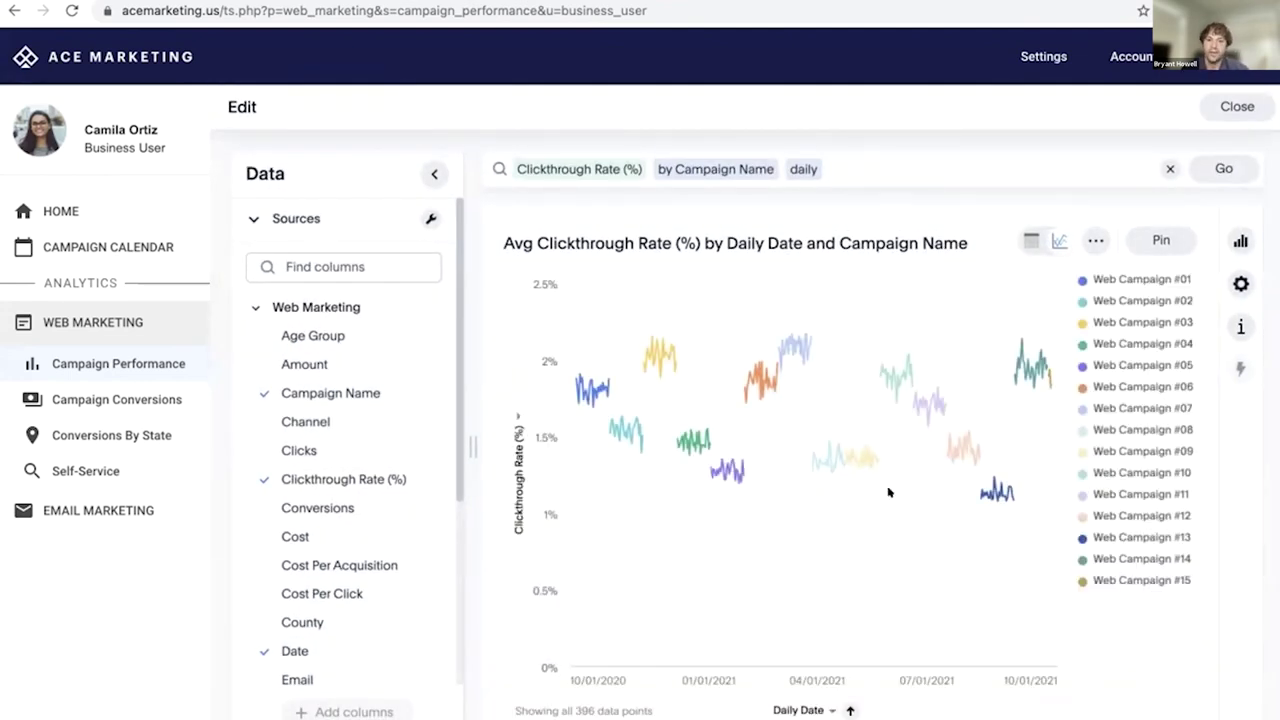
left_click(858, 167)
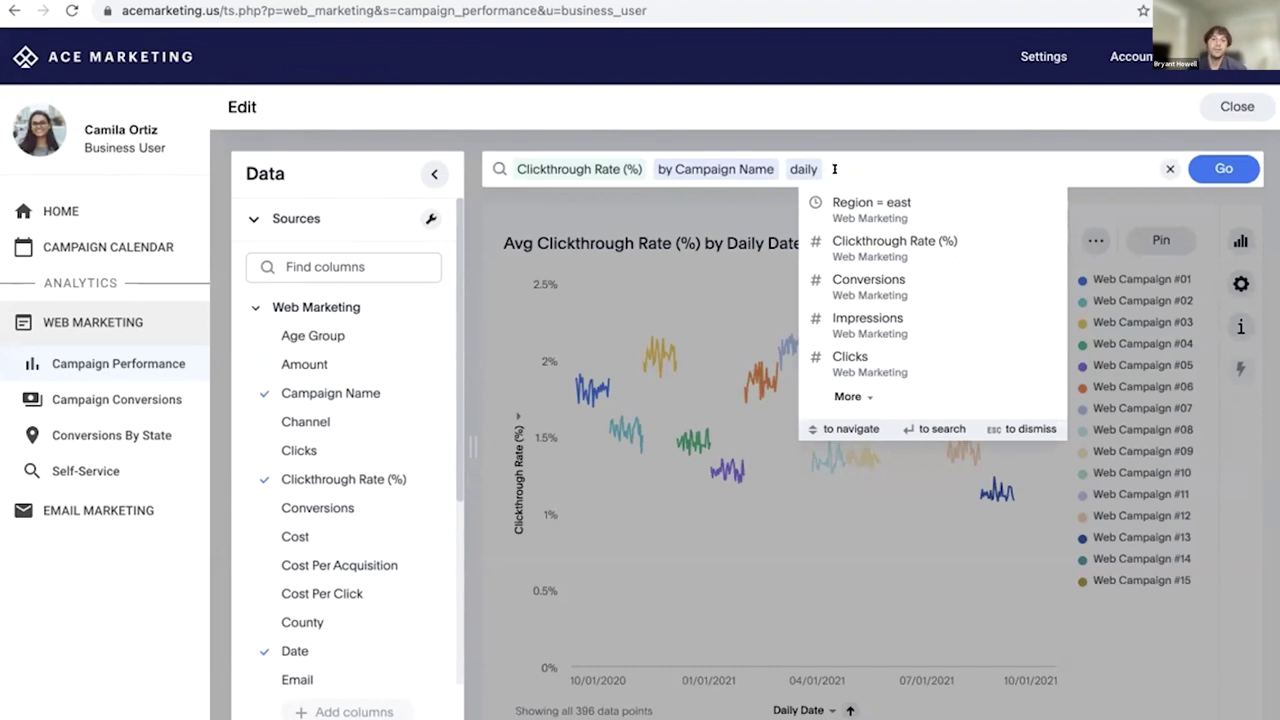
left_click(880, 364)
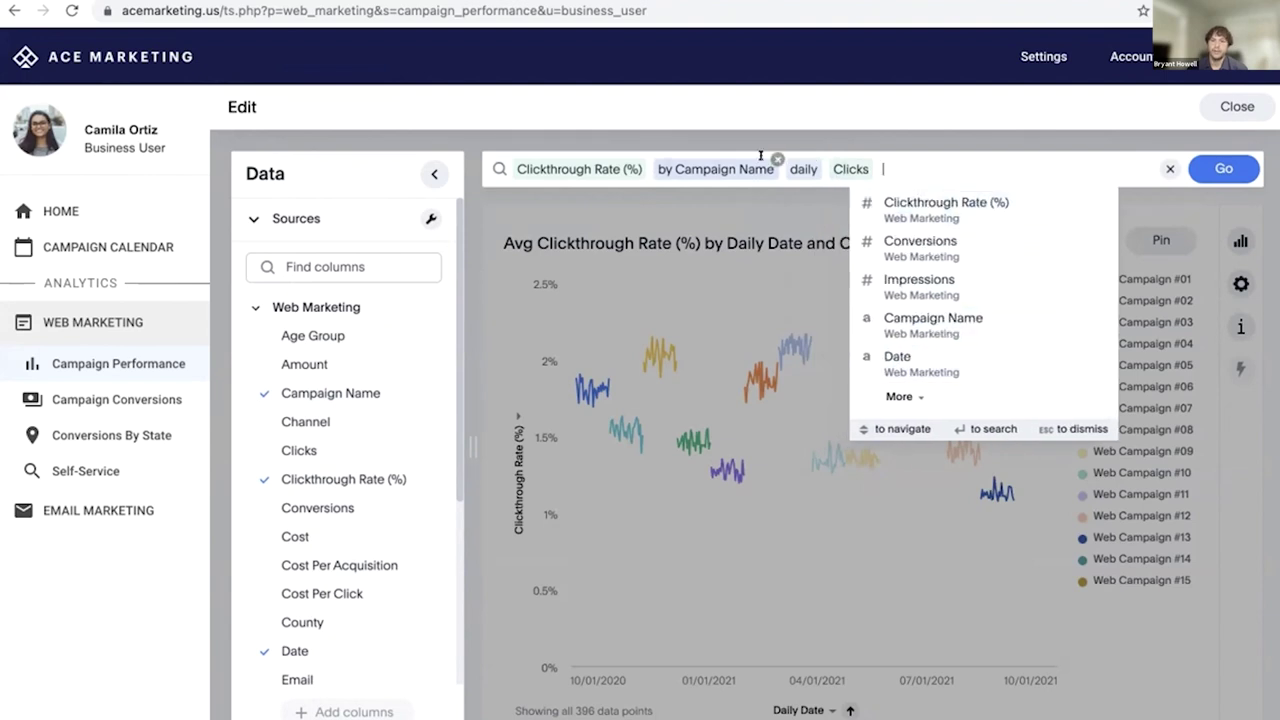
left_click(1224, 169)
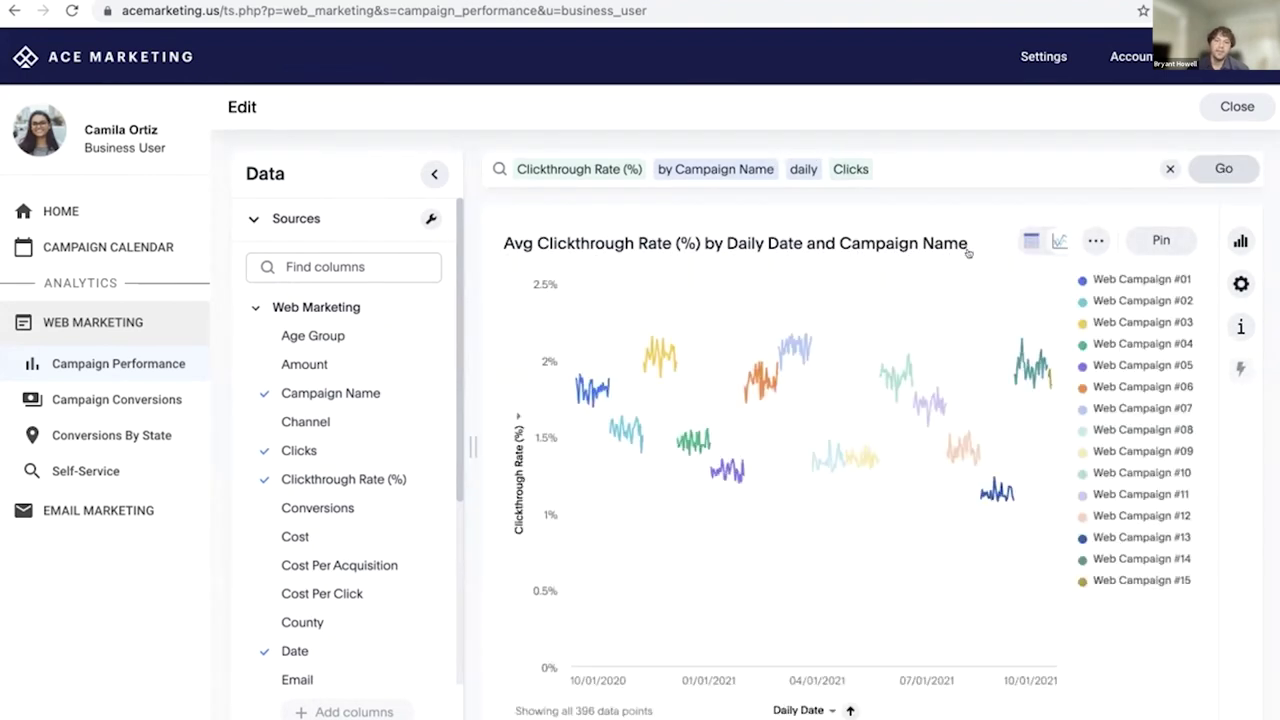
Step: Show the clickthrough rate answer as a table and sort it by Daily Date in descending order
left_click(1021, 239)
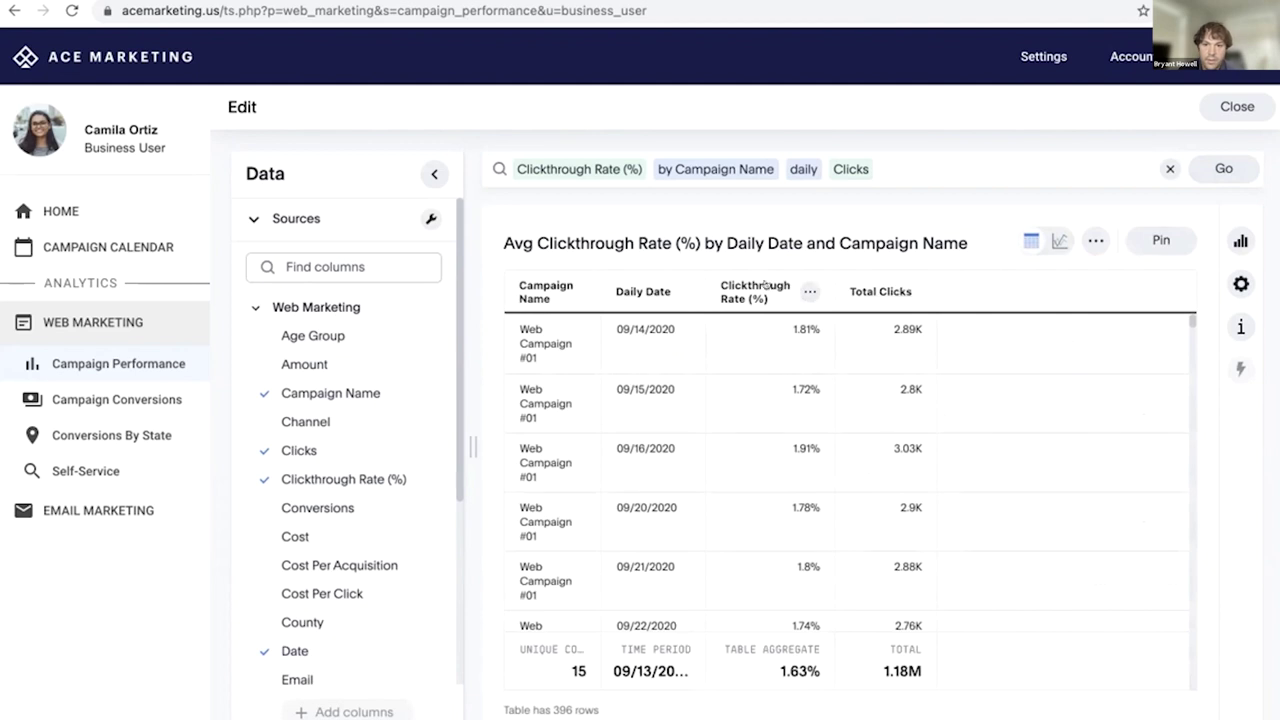
left_click(680, 290)
mouse_move(791, 353)
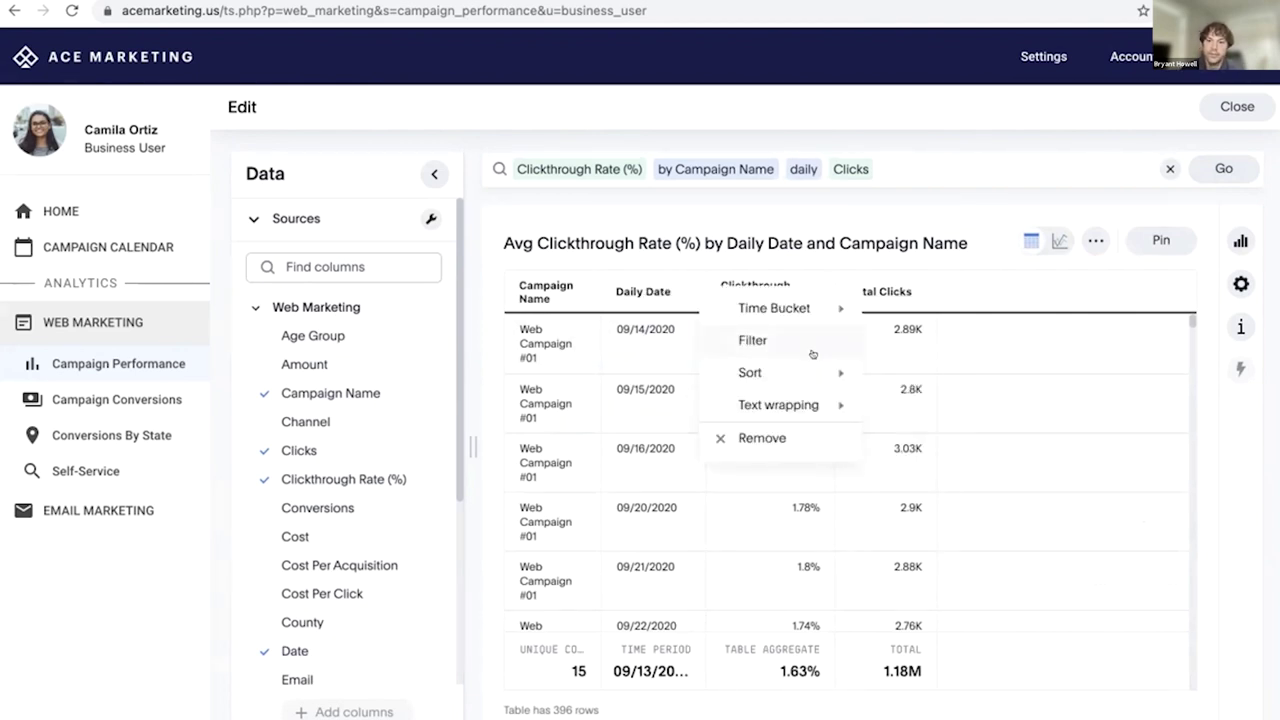
left_click(918, 399)
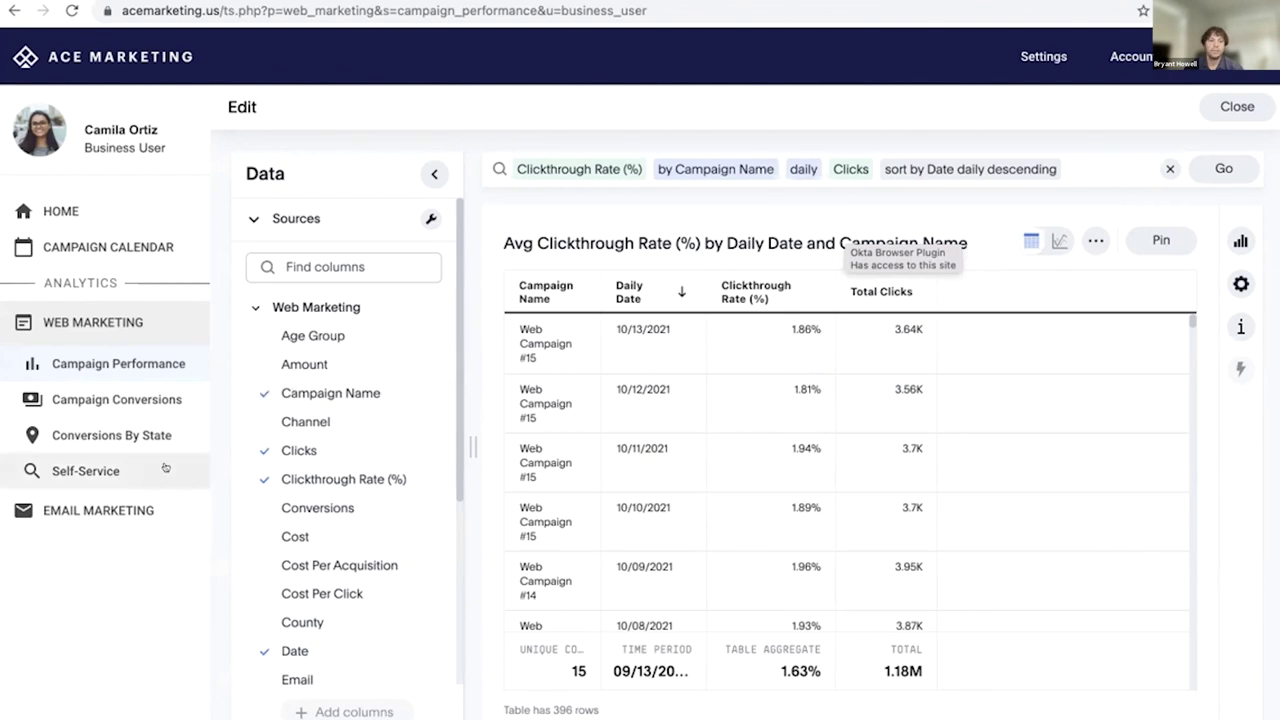
Step: Close the answer editor and the chart exploration to return to the Campaign Performance dashboard
left_click(1237, 106)
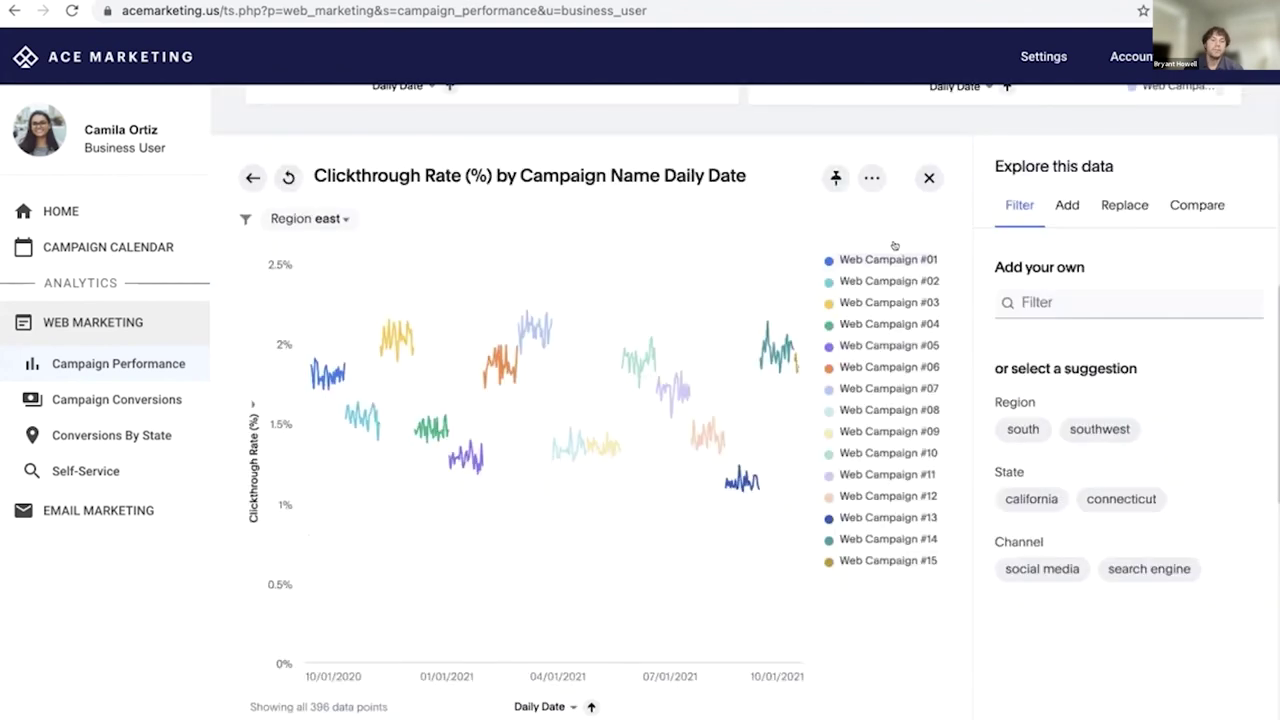
scroll(645, 293, "up", 2)
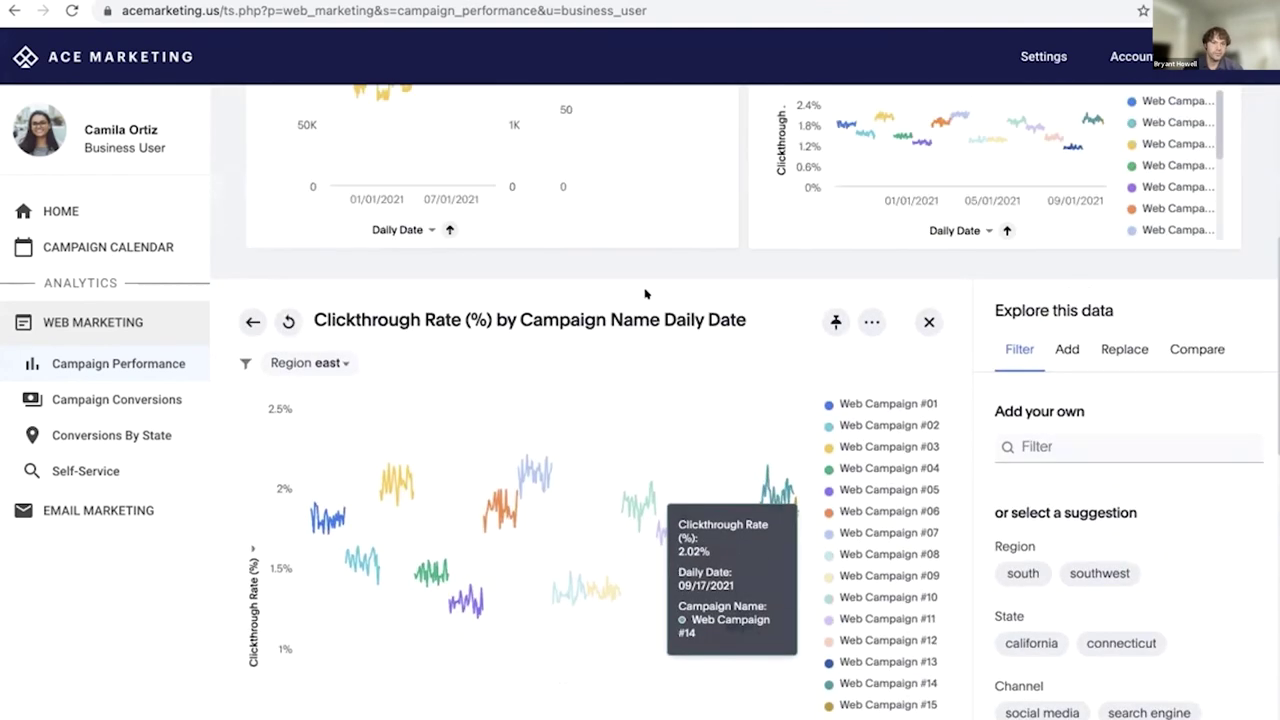
left_click(929, 321)
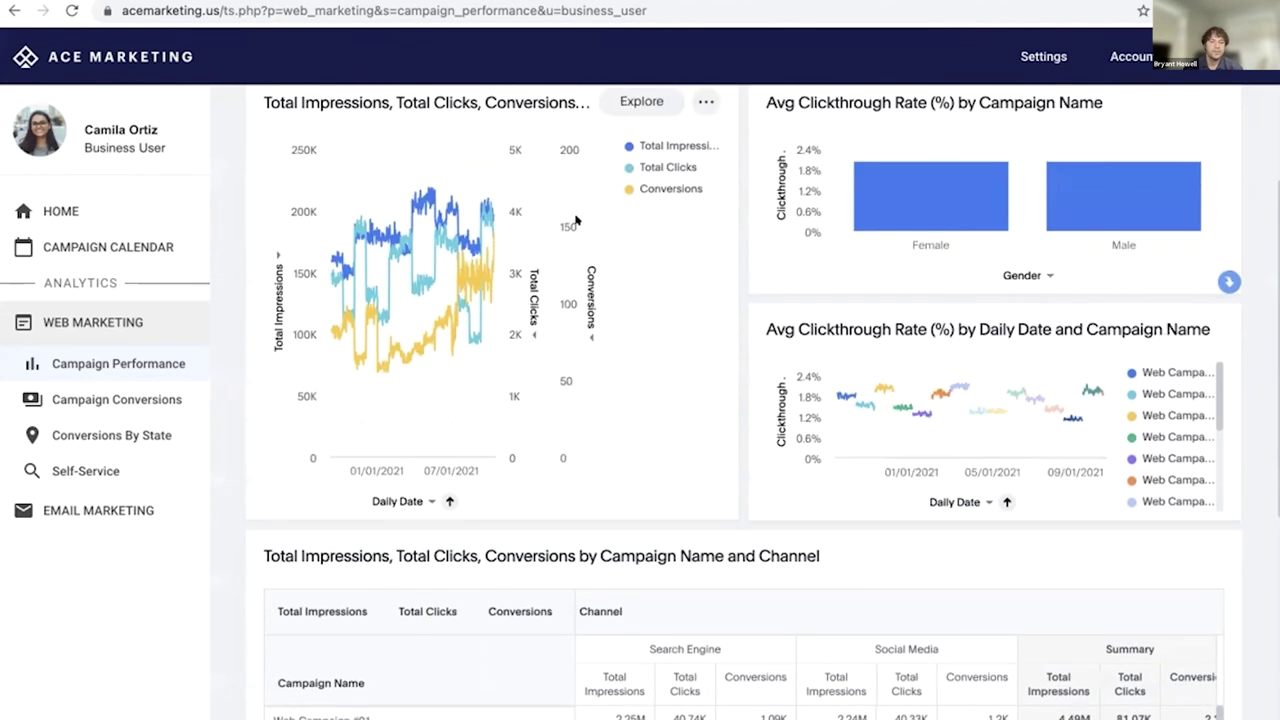
scroll(680, 450, "up", 3)
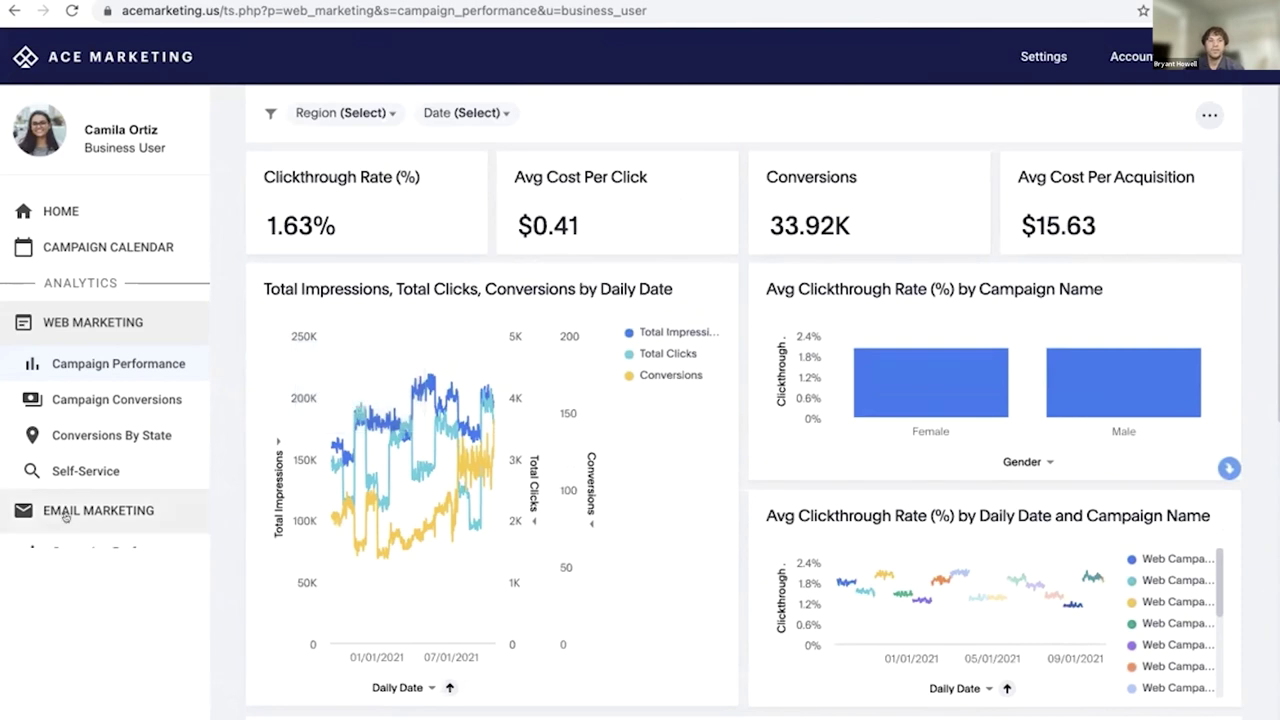
Step: Open the Email Marketing Conversion Details and change the search's date range to the last 30 days
left_click(108, 575)
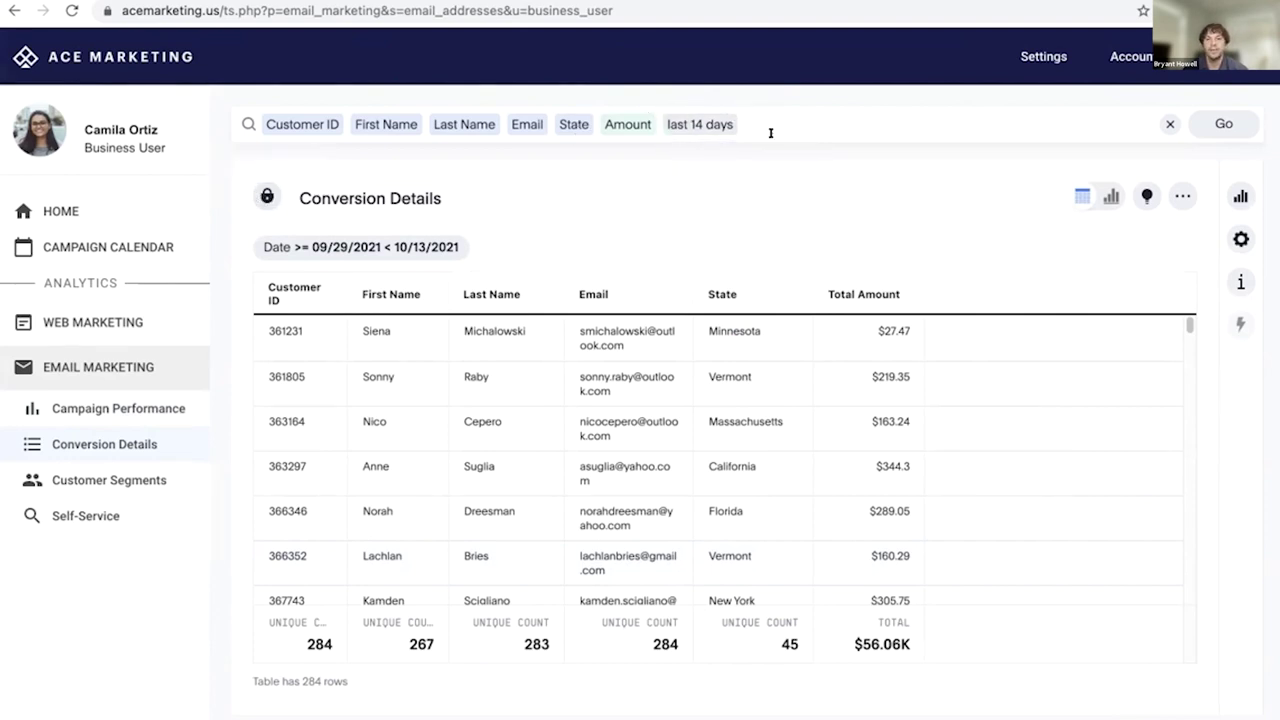
left_click(701, 121)
left_click(699, 121)
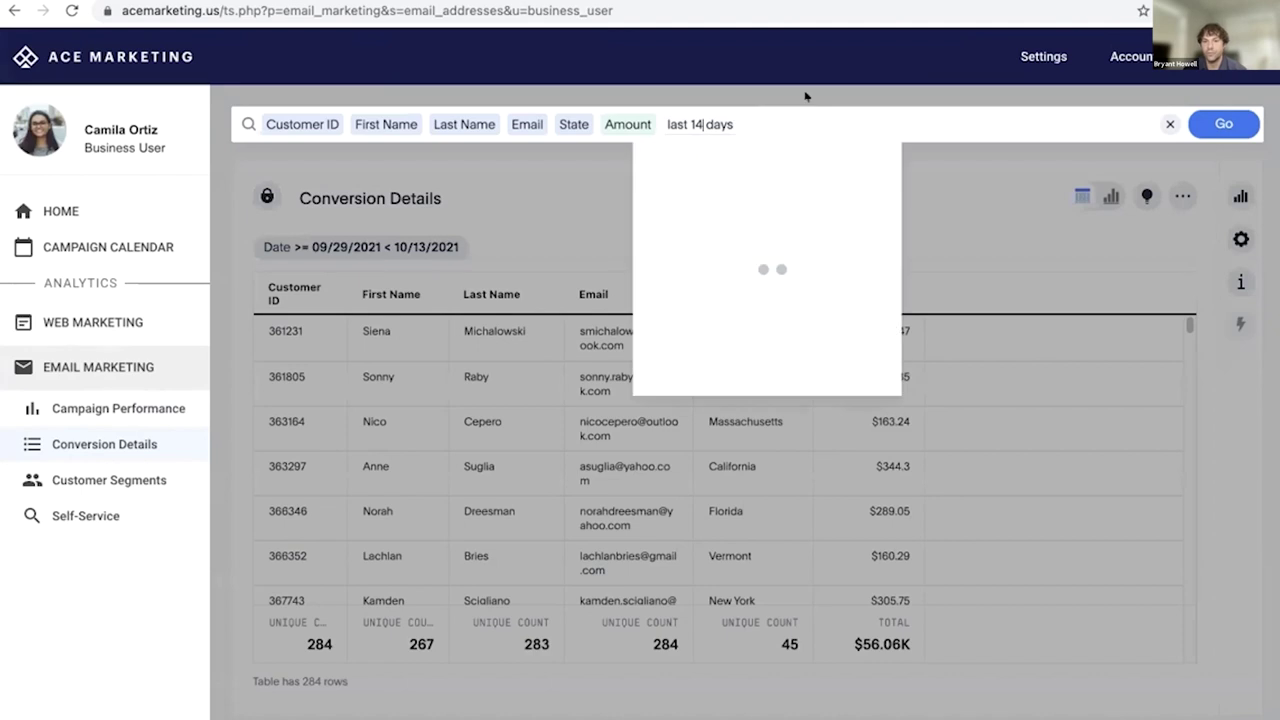
key("BackSpace")
key("BackSpace")
type("30")
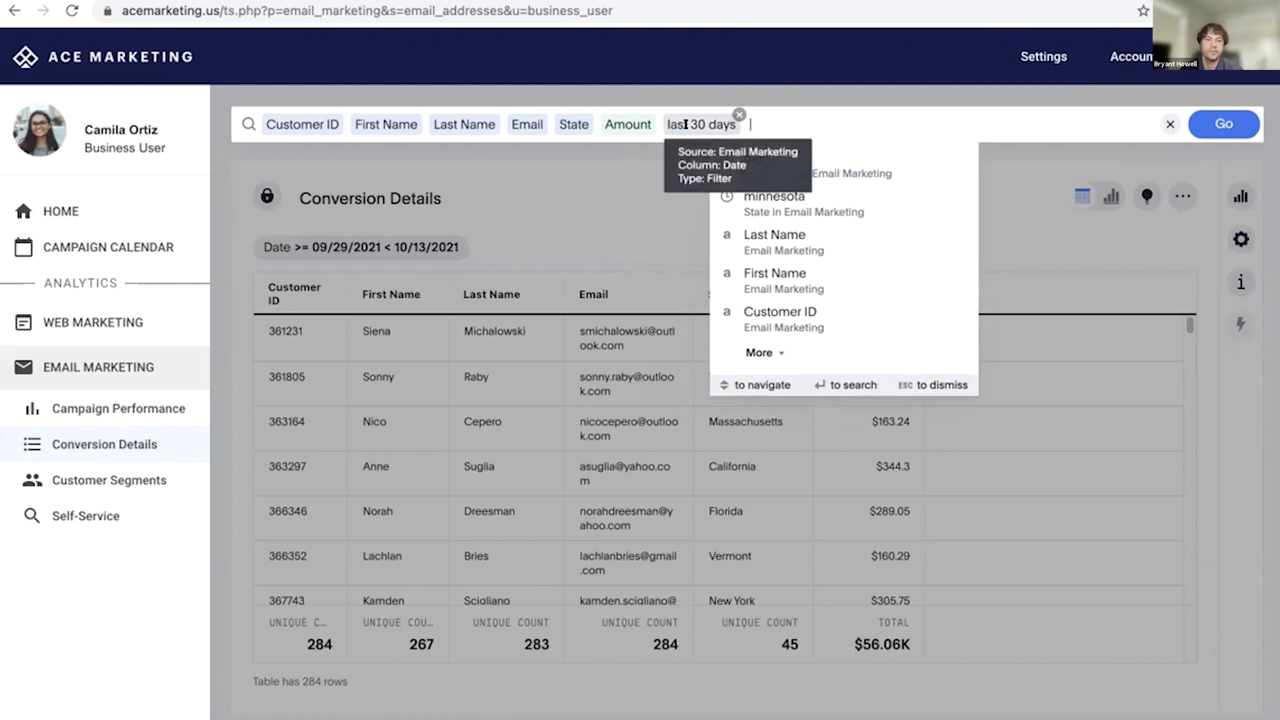
key("Return")
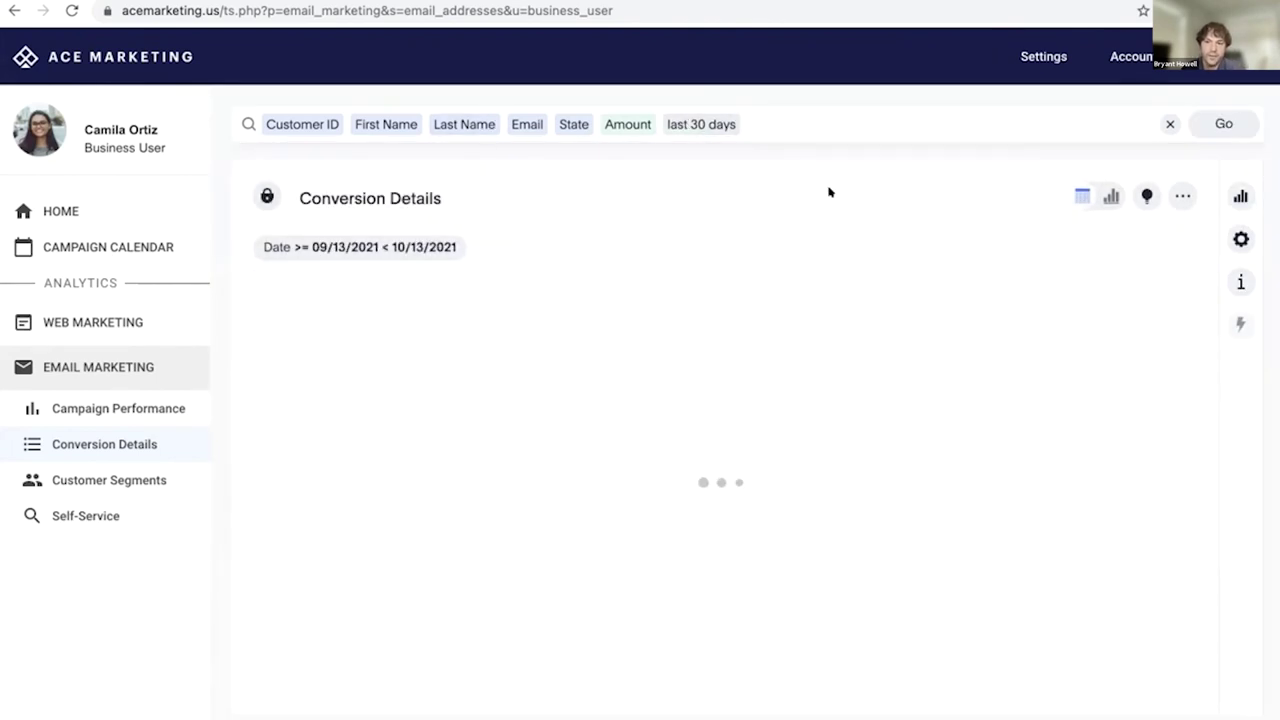
Step: Check which chart types are available for the Conversion Details answer
left_click(1241, 189)
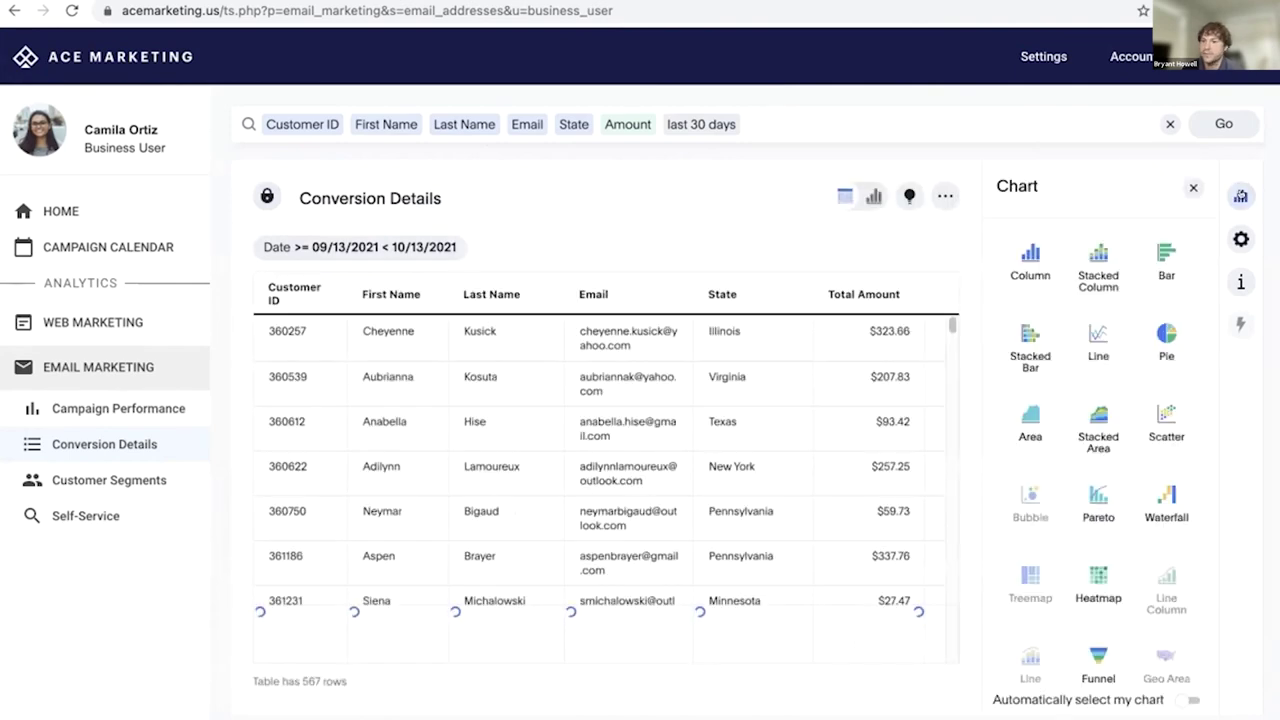
left_click(1190, 186)
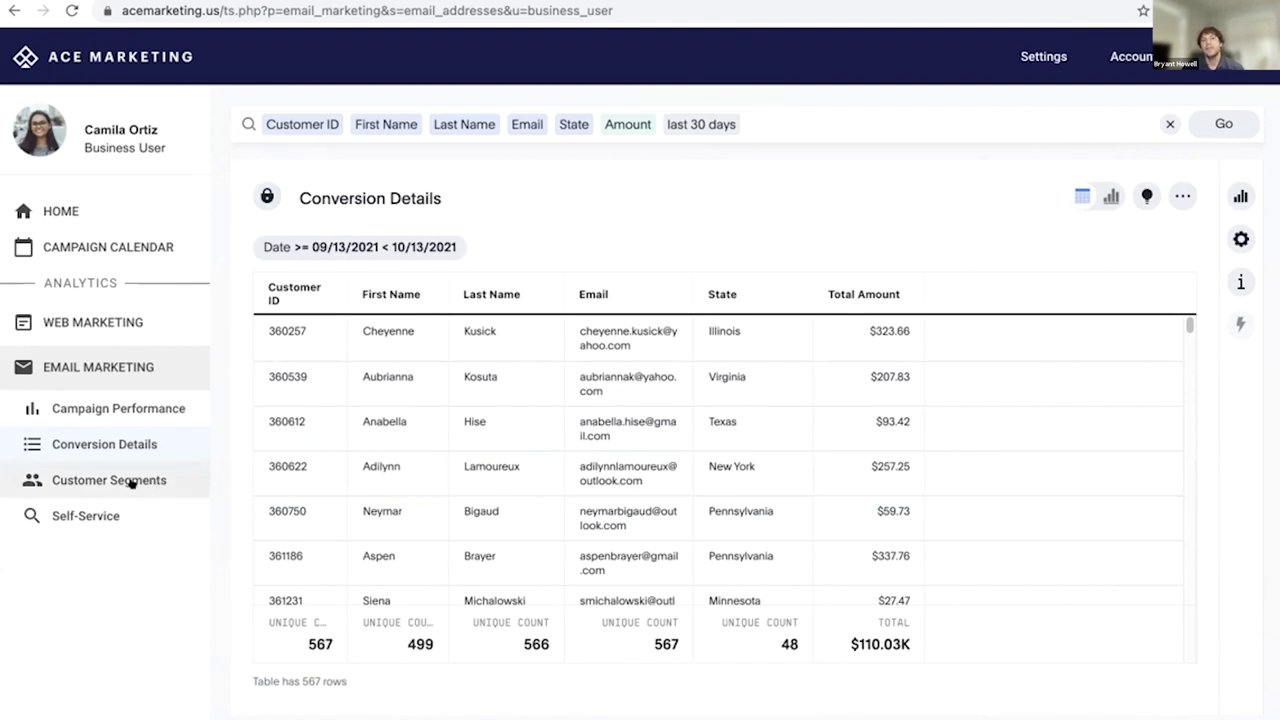
Step: Open the Email Marketing self-service search and look through its suggestions and available data columns
left_click(82, 513)
left_click(660, 265)
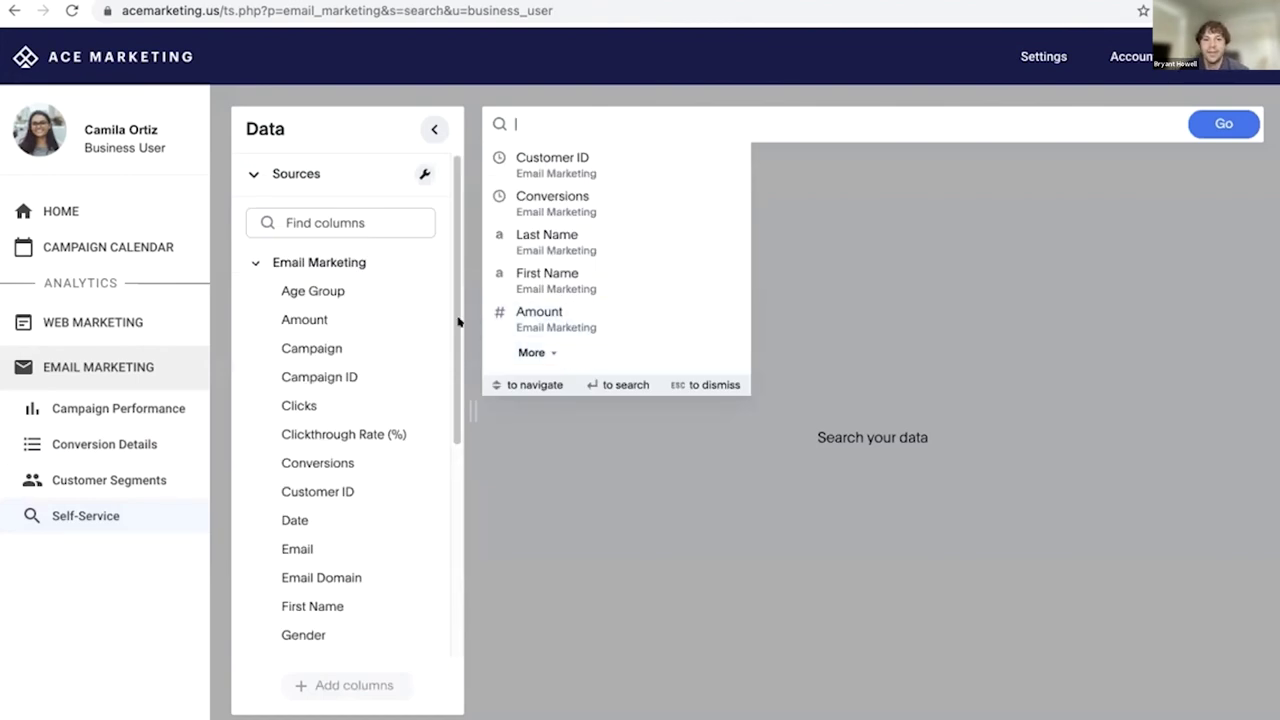
left_click_drag(450, 318, 433, 463)
scroll(433, 463, "down", 2)
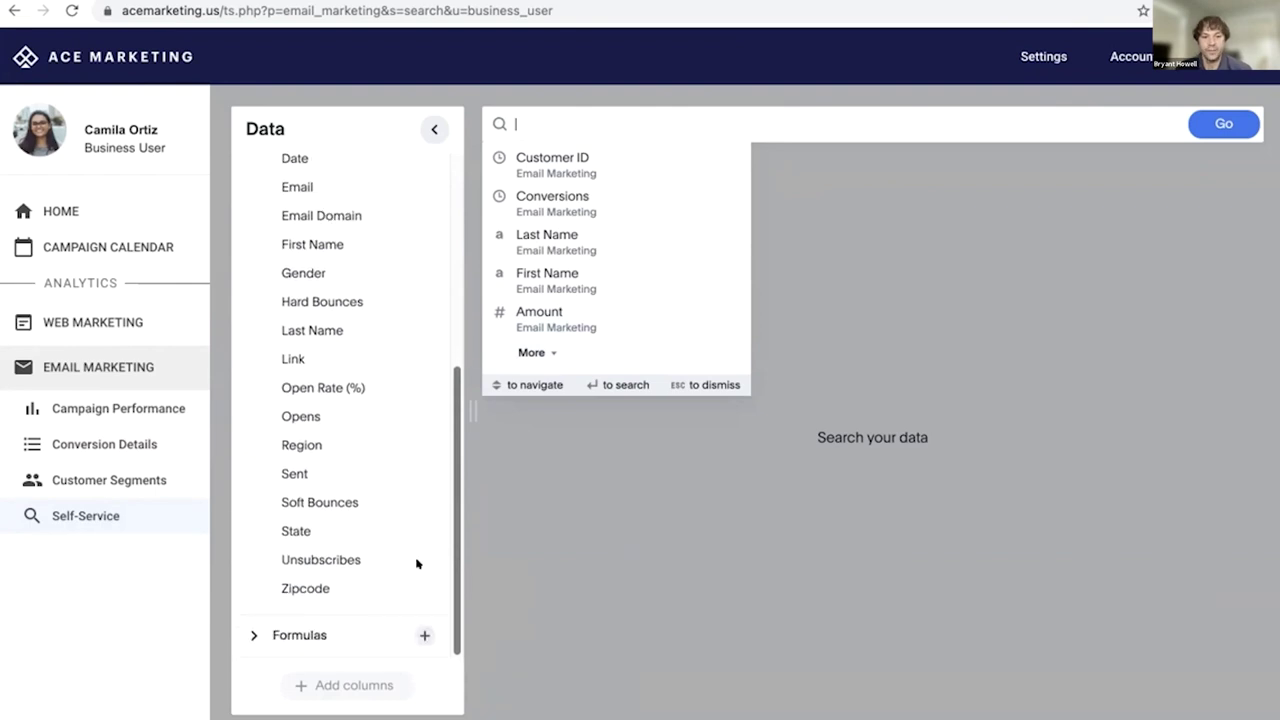
scroll(423, 536, "up", 5)
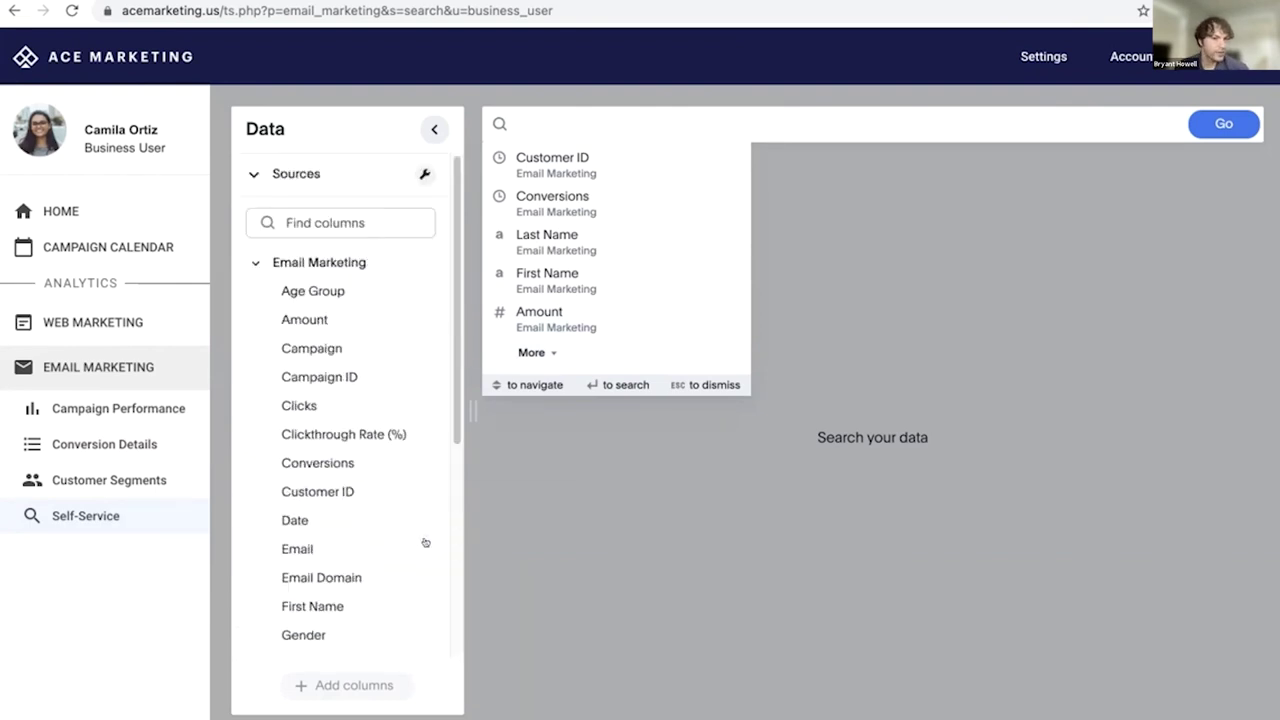
mouse_move(435, 344)
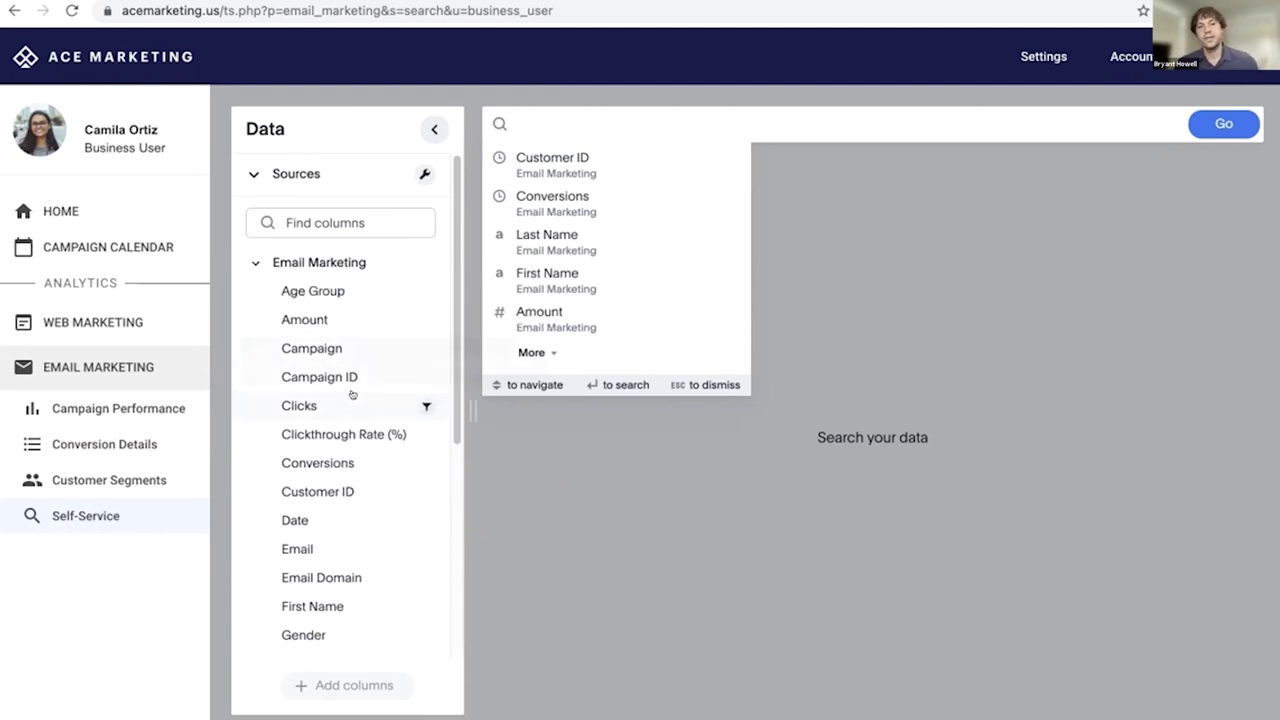
mouse_move(351, 394)
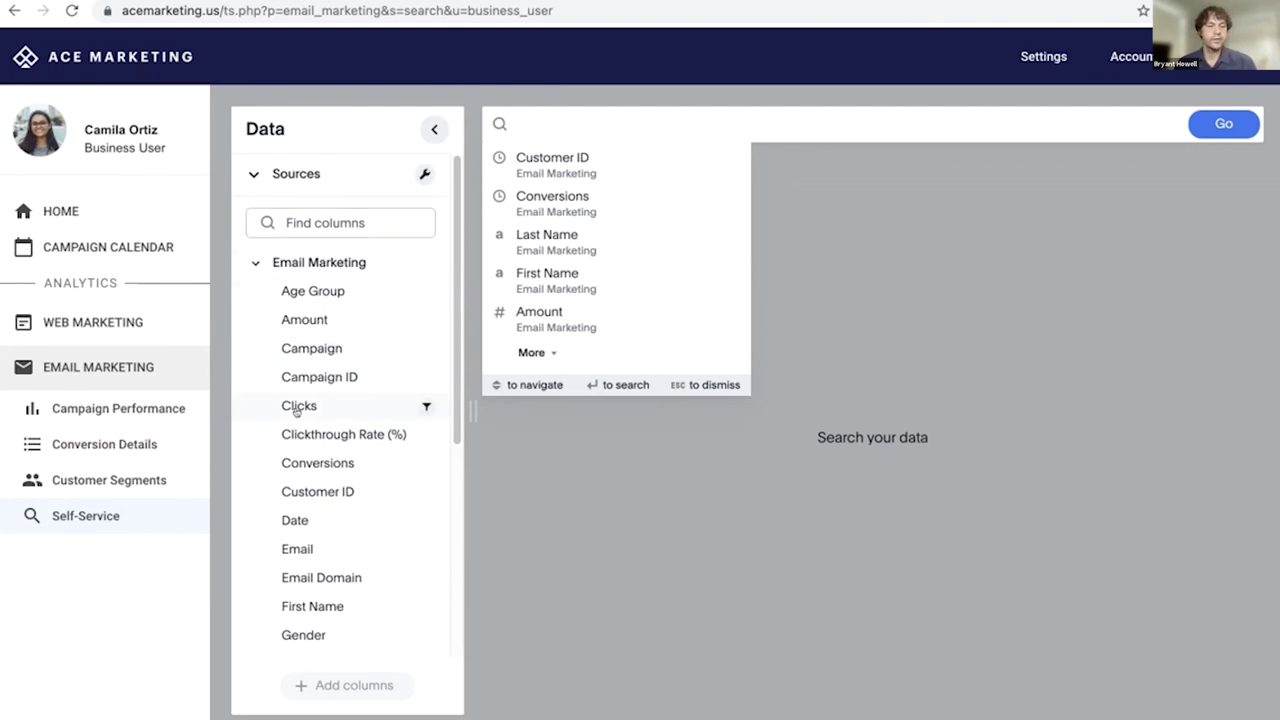
mouse_move(284, 381)
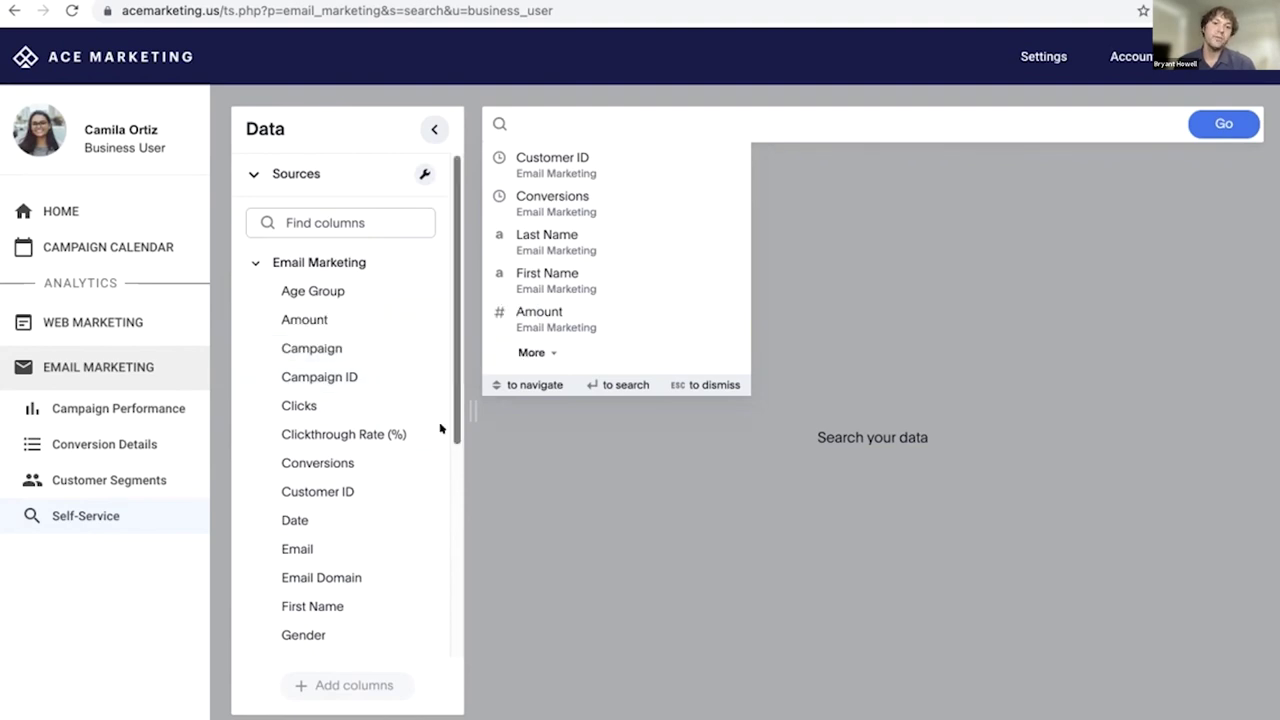
scroll(440, 428, "down", 5)
scroll(460, 574, "up", 5)
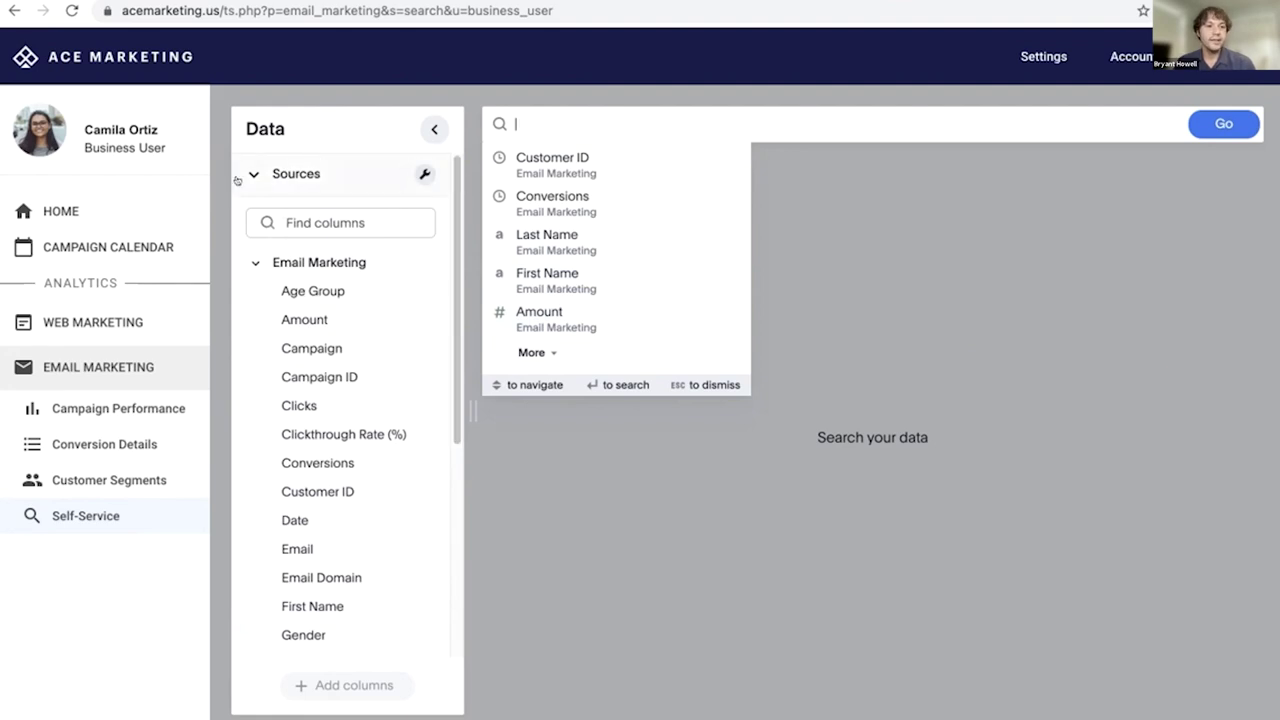
Step: Open the Campaign Calendar, view the JSON data behind the Key Metrics Calendar and close it
left_click(50, 245)
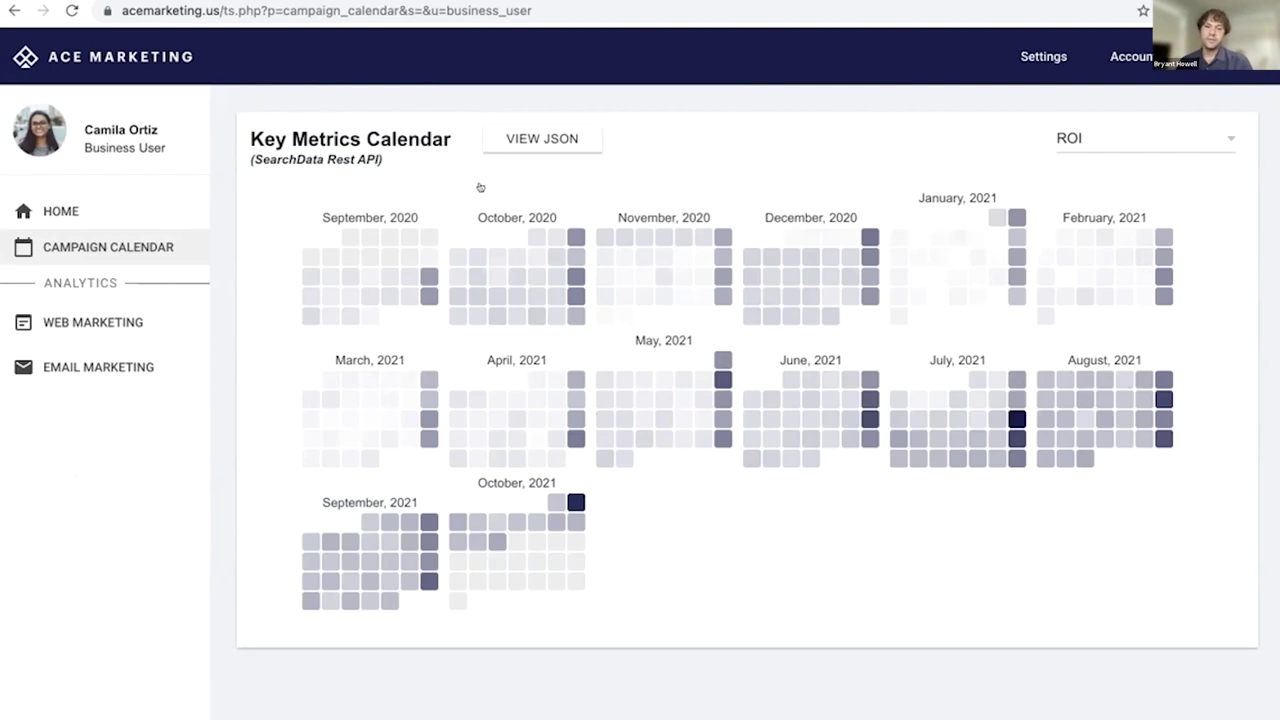
left_click(508, 140)
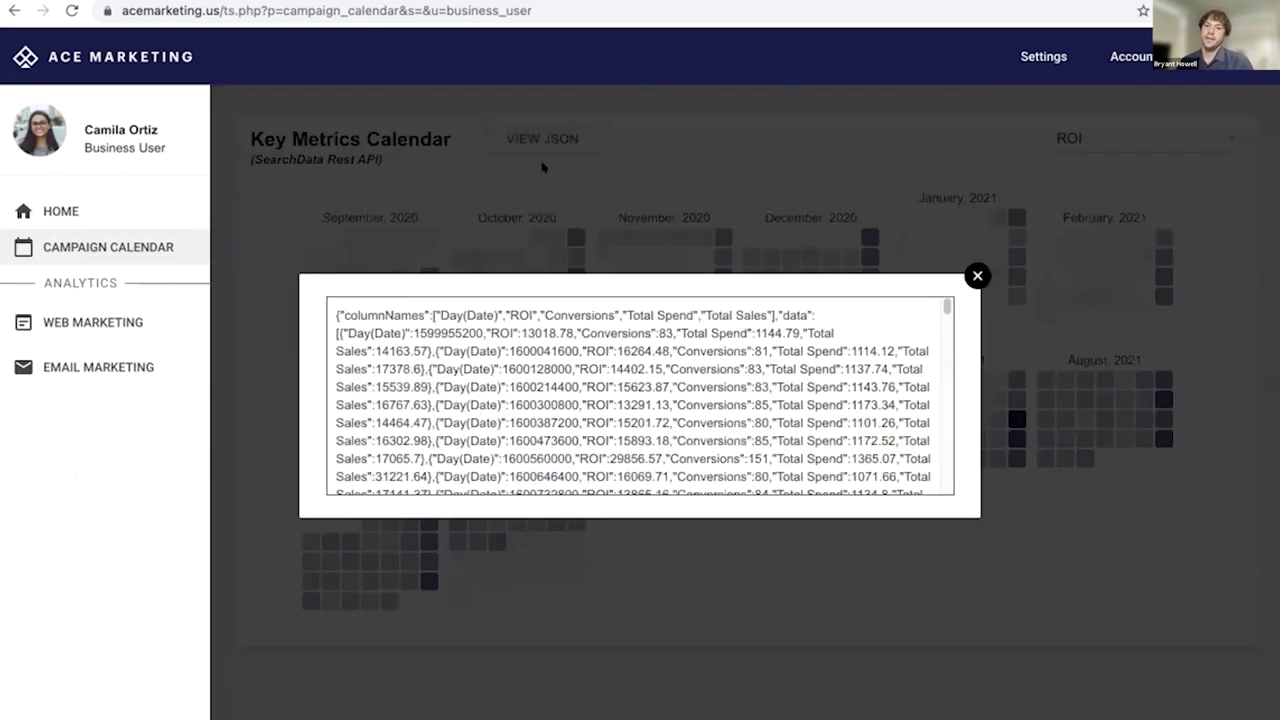
left_click(975, 275)
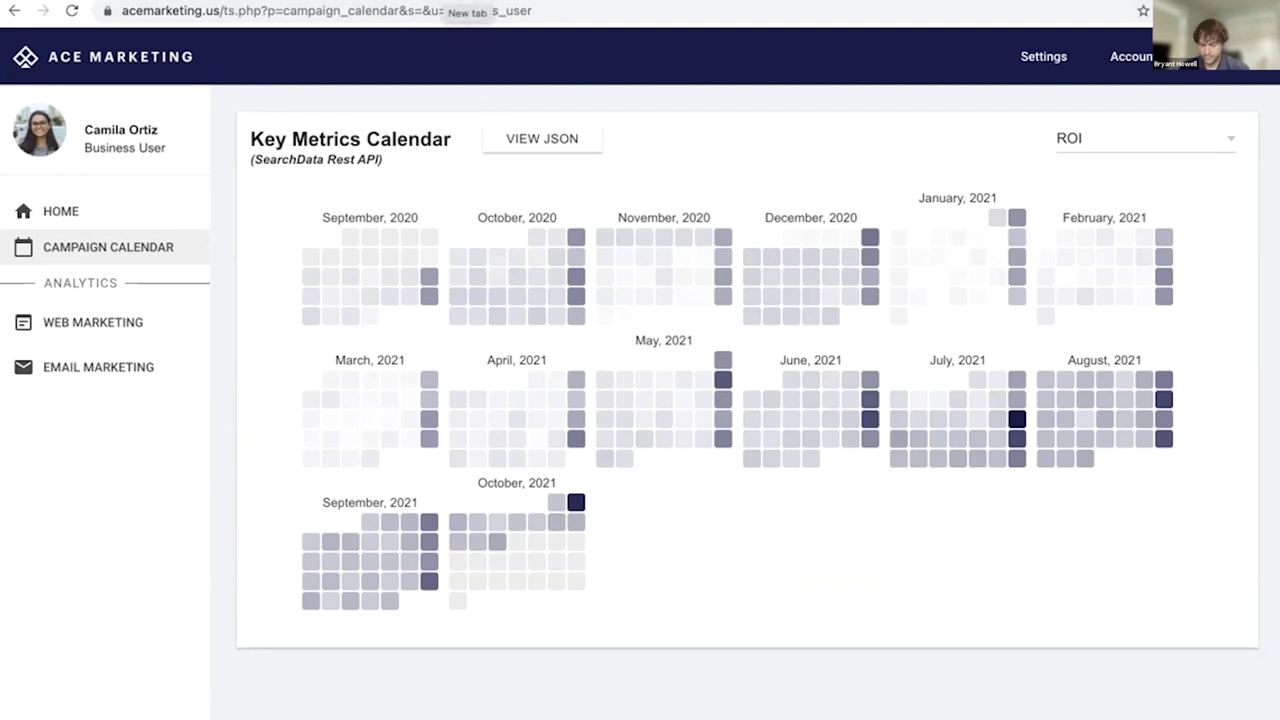
Step: Switch to the ThoughtSpot login page, sign in with the account password and postpone the homepage tour
key("ctrl+Tab")
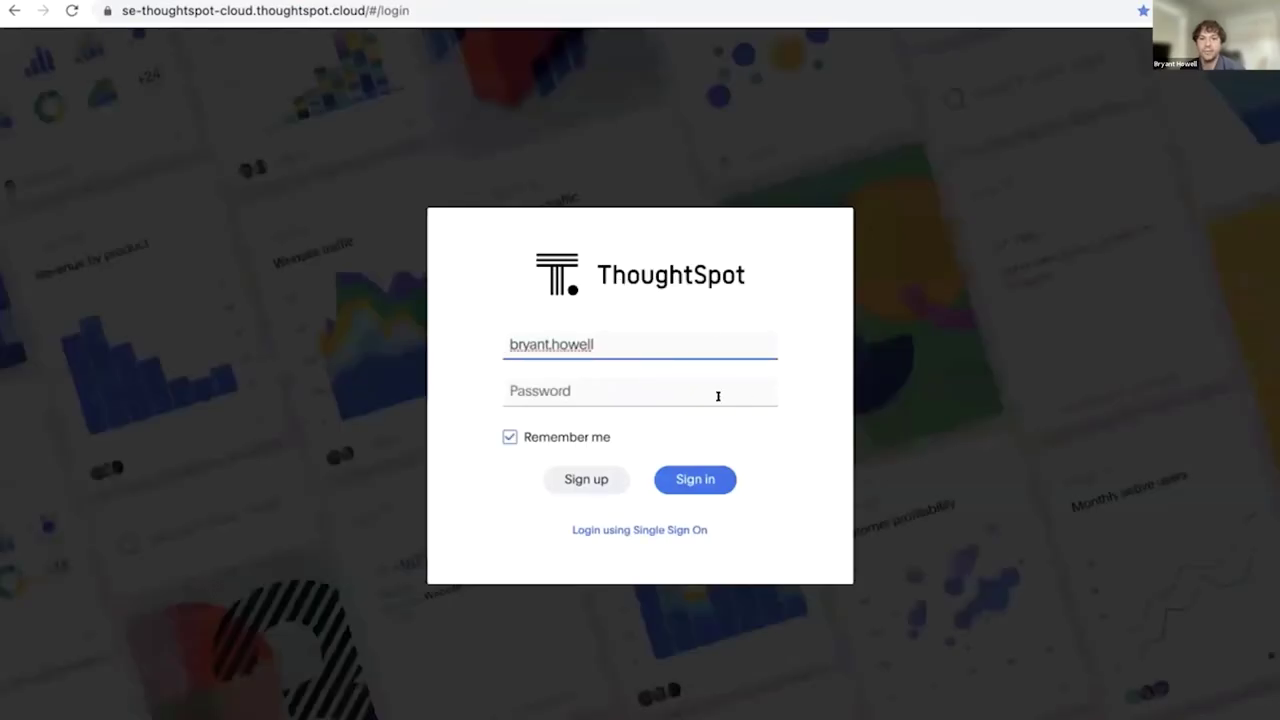
left_click(705, 392)
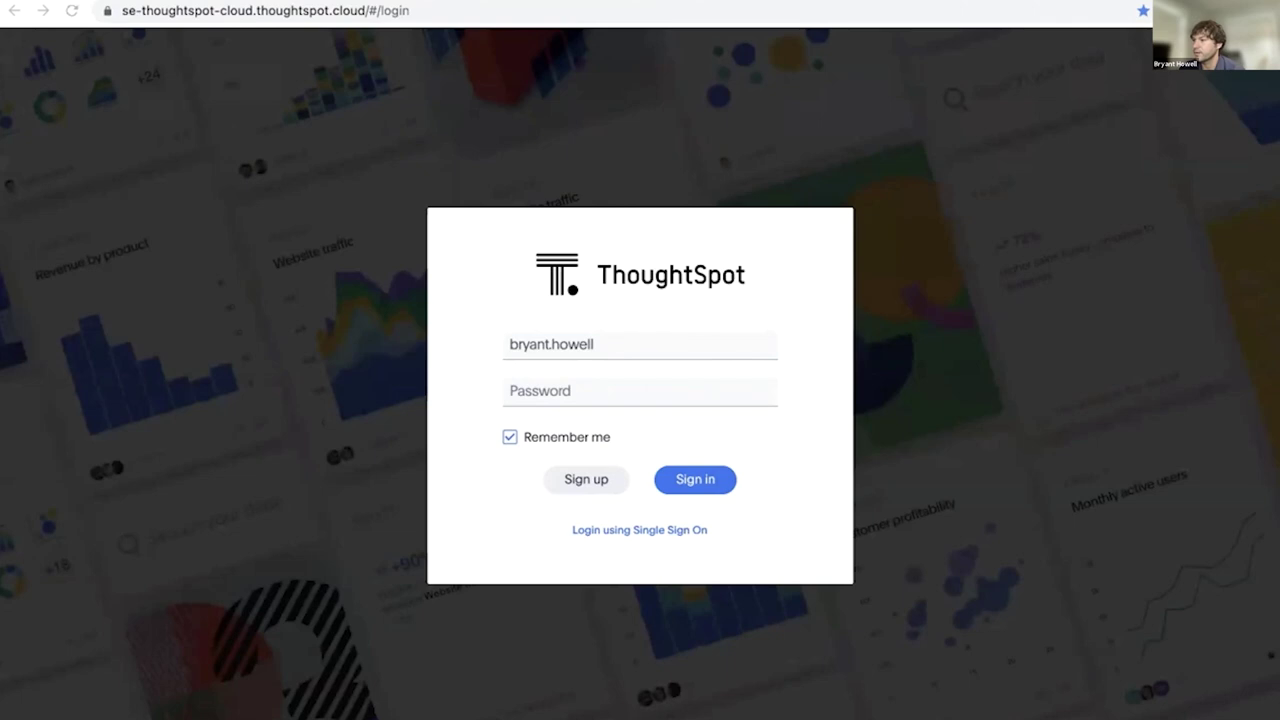
left_click(575, 390)
key("ctrl+v")
left_click(694, 480)
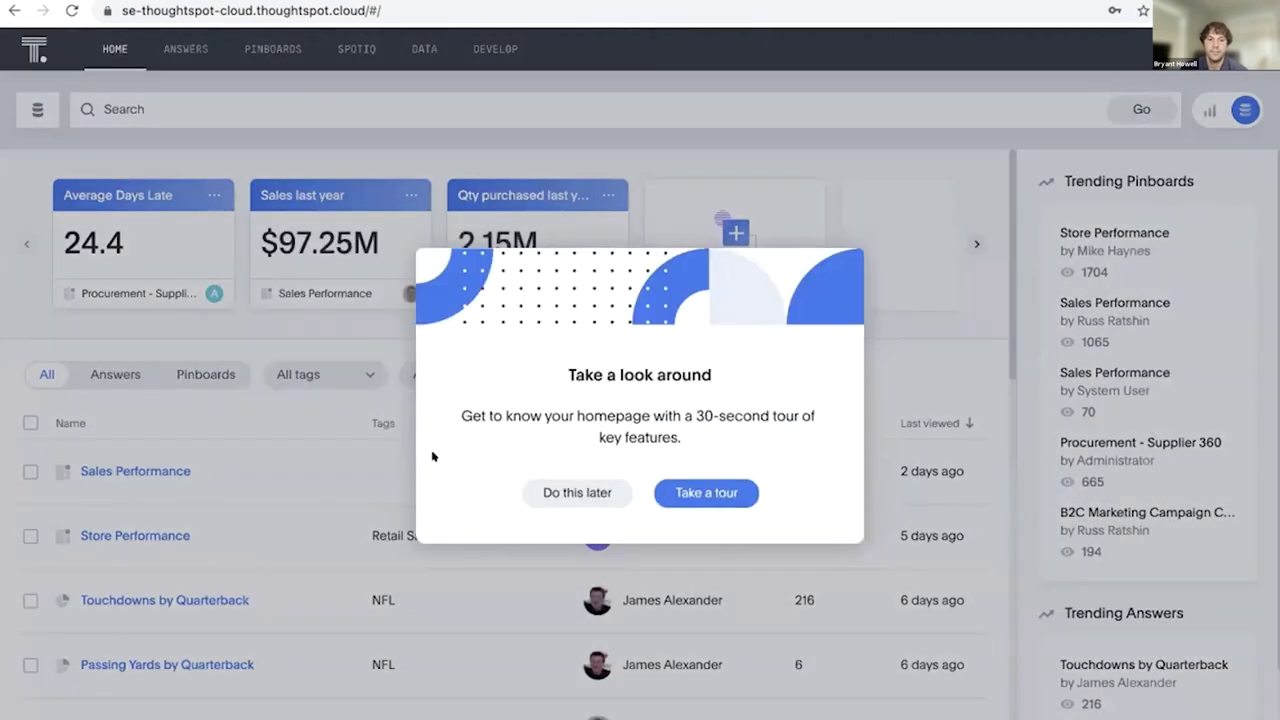
left_click(571, 492)
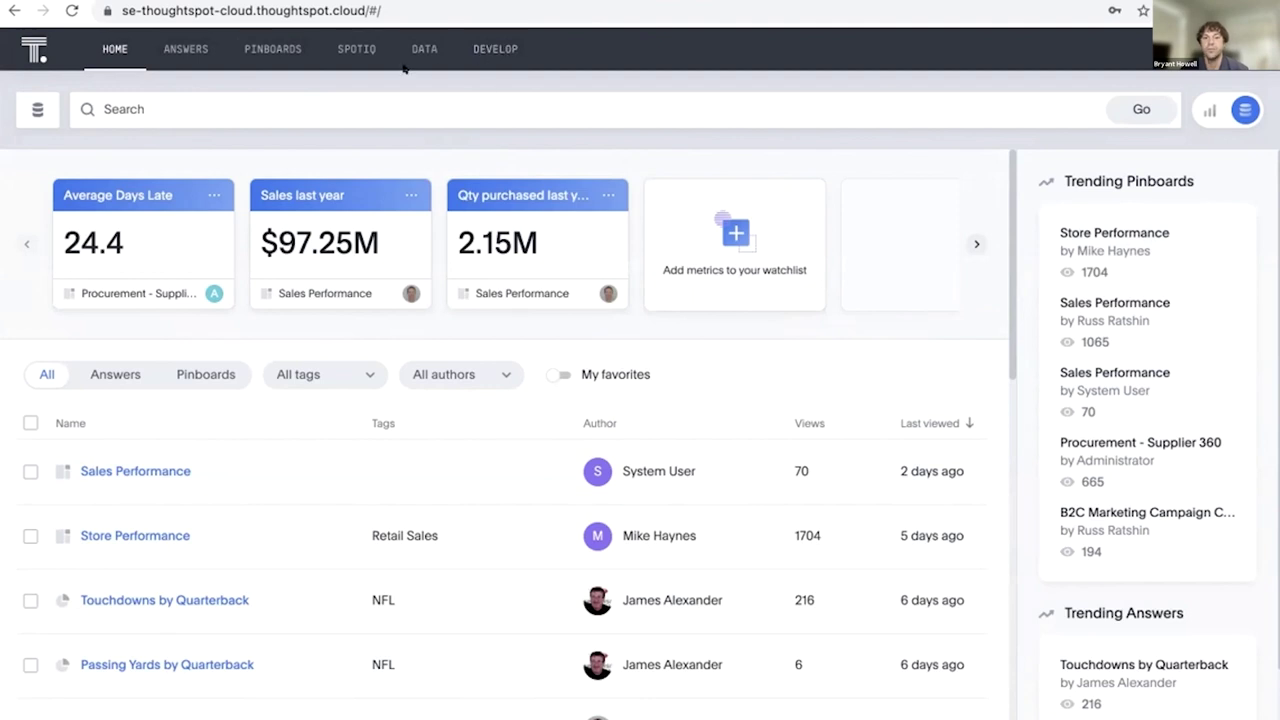
Step: Open the Visualization playground in the Develop section and look through its embed code
left_click(483, 48)
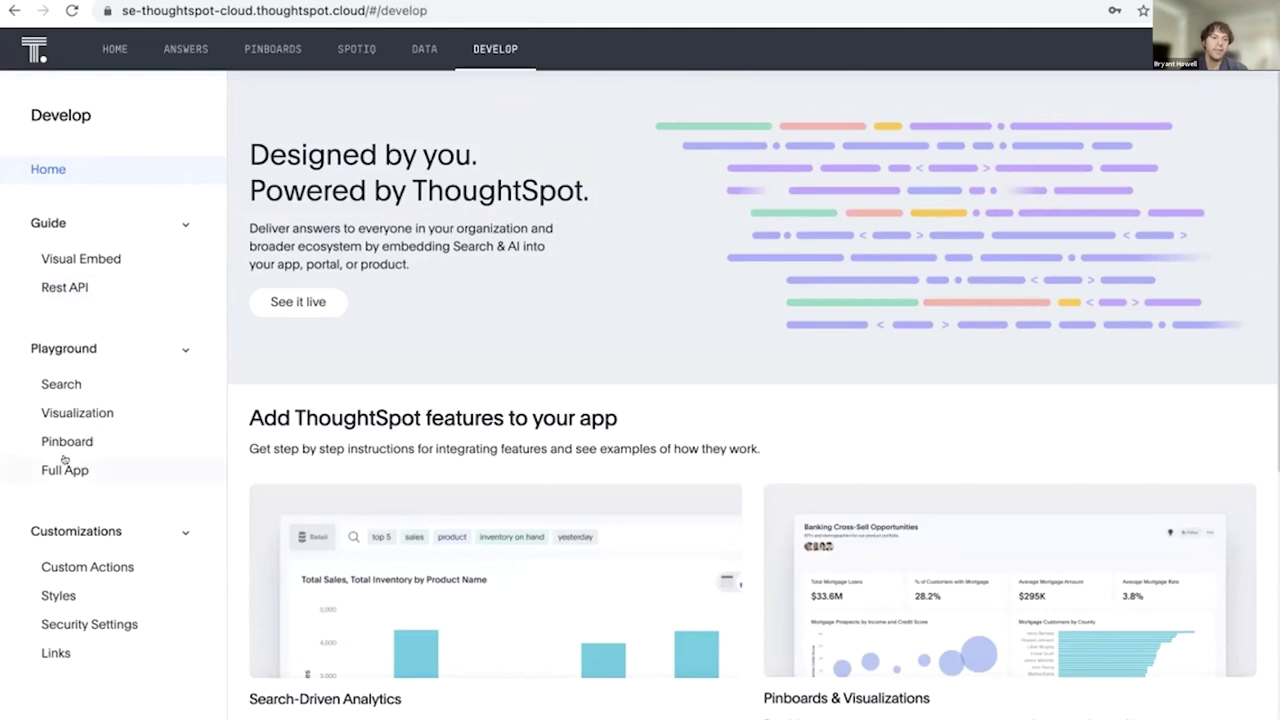
left_click(105, 415)
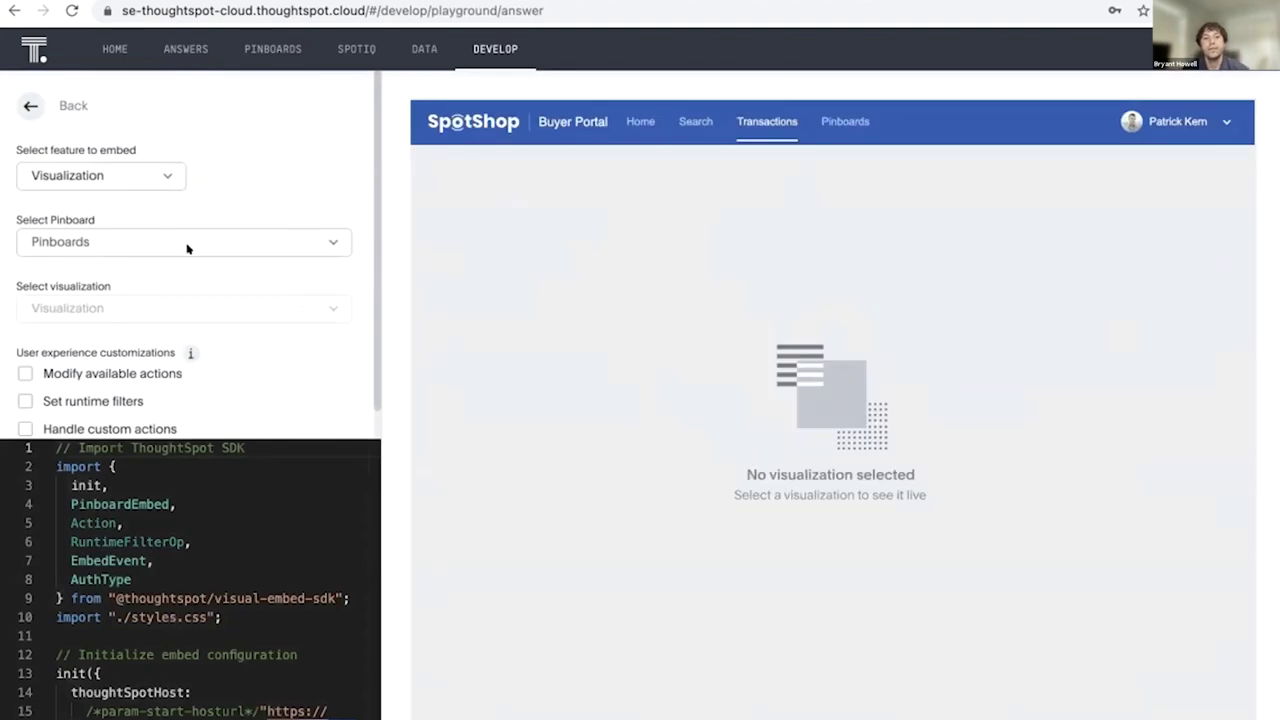
scroll(200, 483, "down", 12)
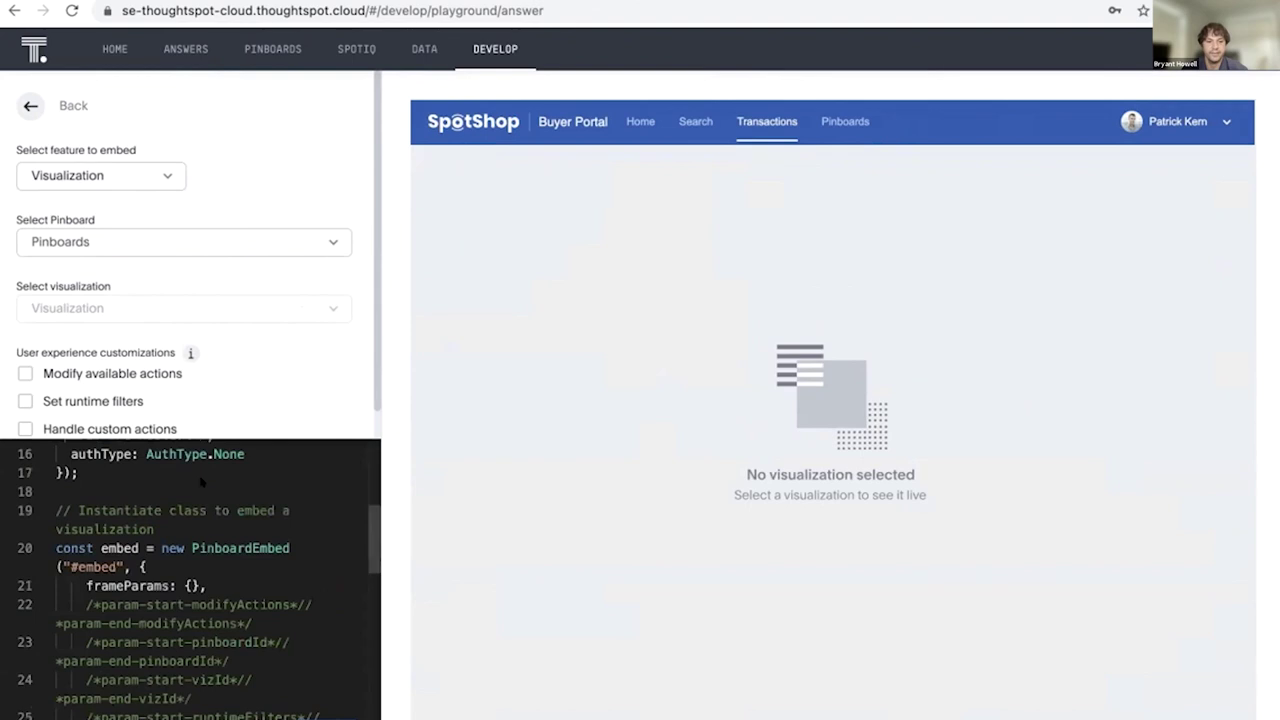
scroll(193, 455, "up", 12)
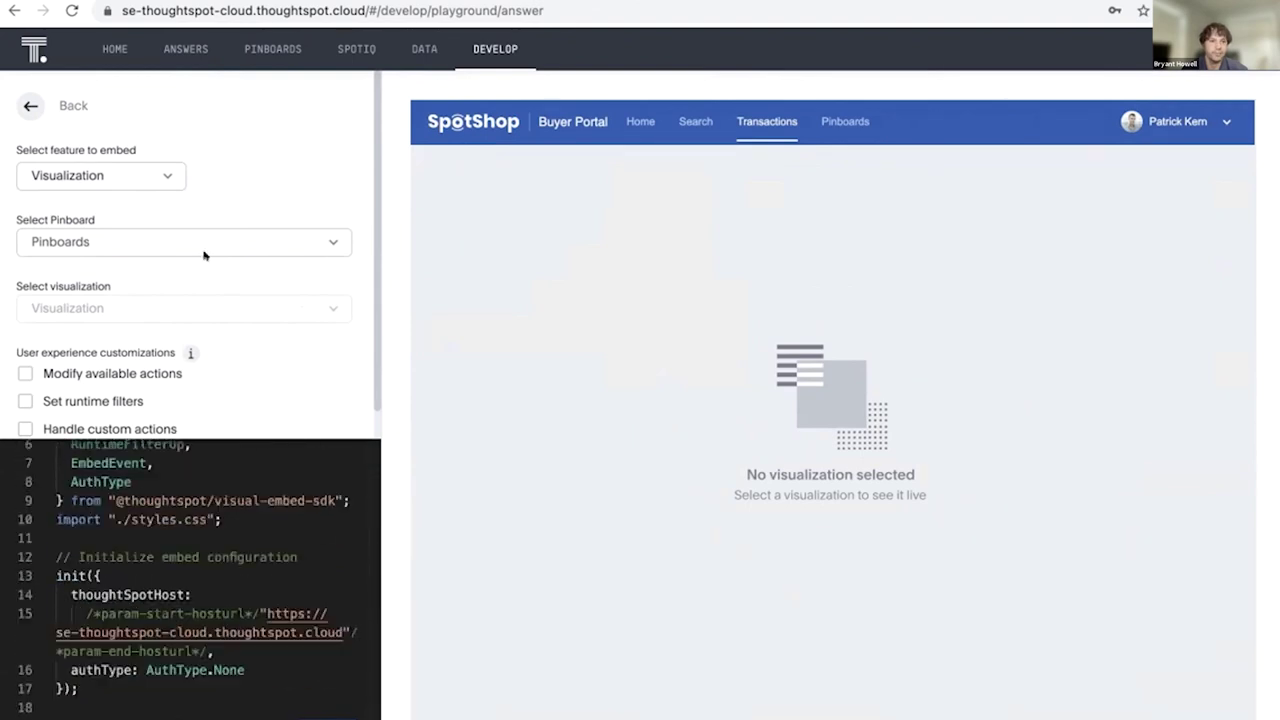
Step: Change the playground's embedded feature to Pinboard, load the first Sales Performance pinboard and review the generated code
left_click(164, 178)
left_click(150, 232)
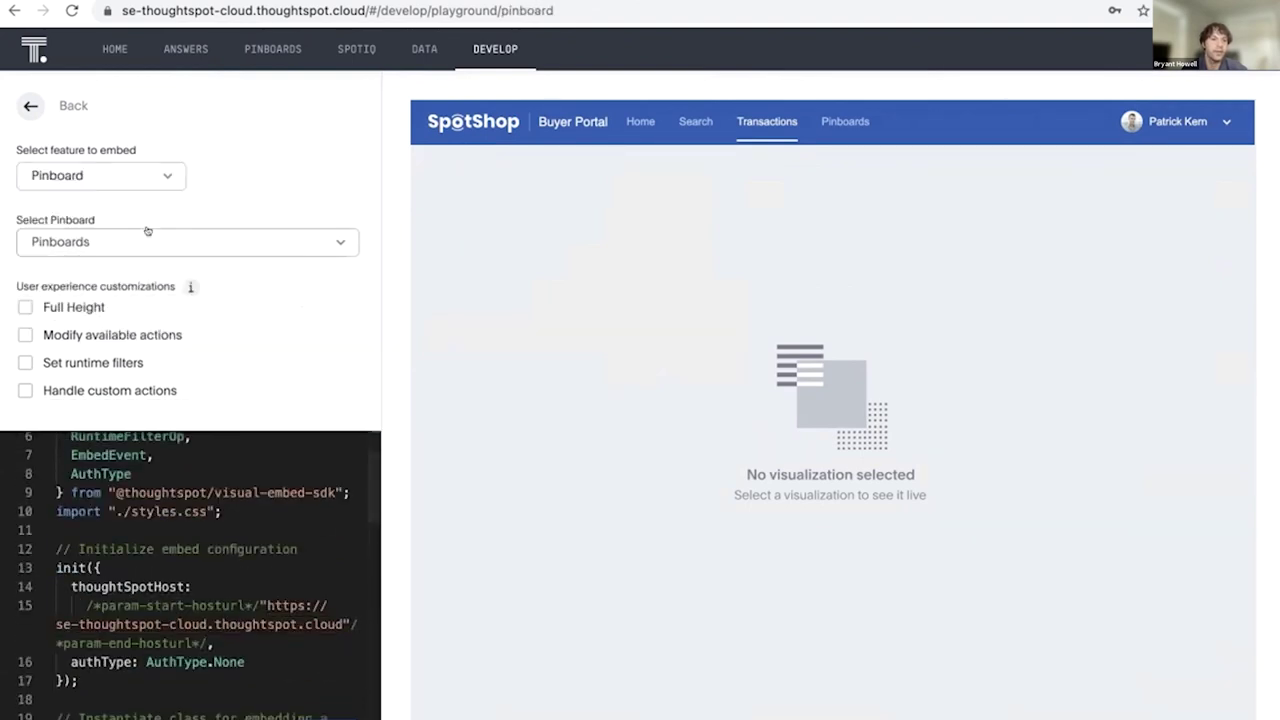
left_click(86, 241)
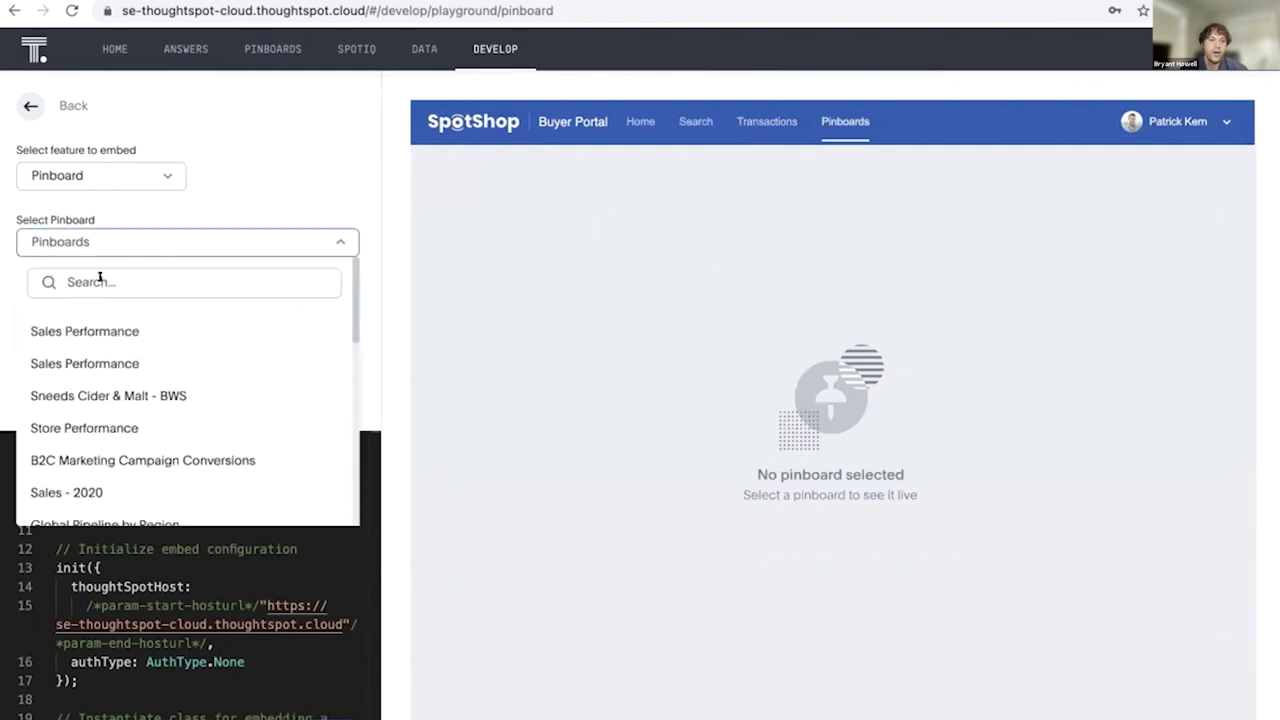
left_click(164, 330)
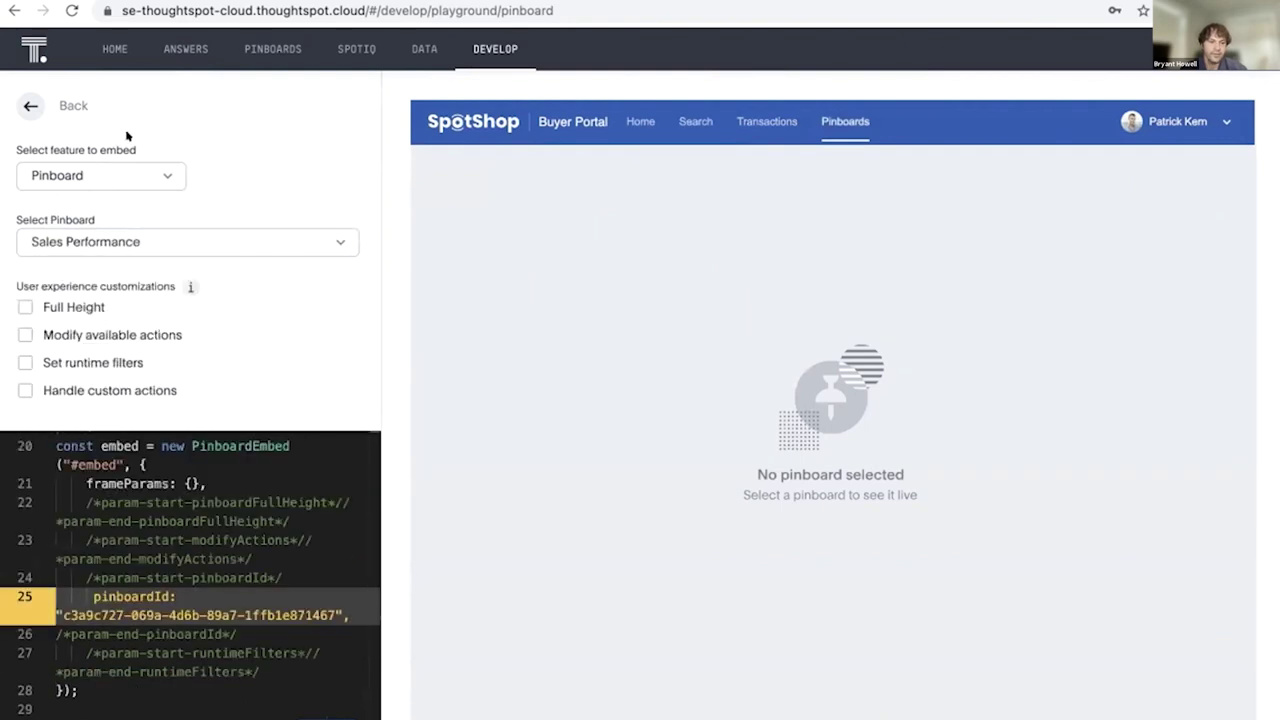
scroll(204, 521, "up", 5)
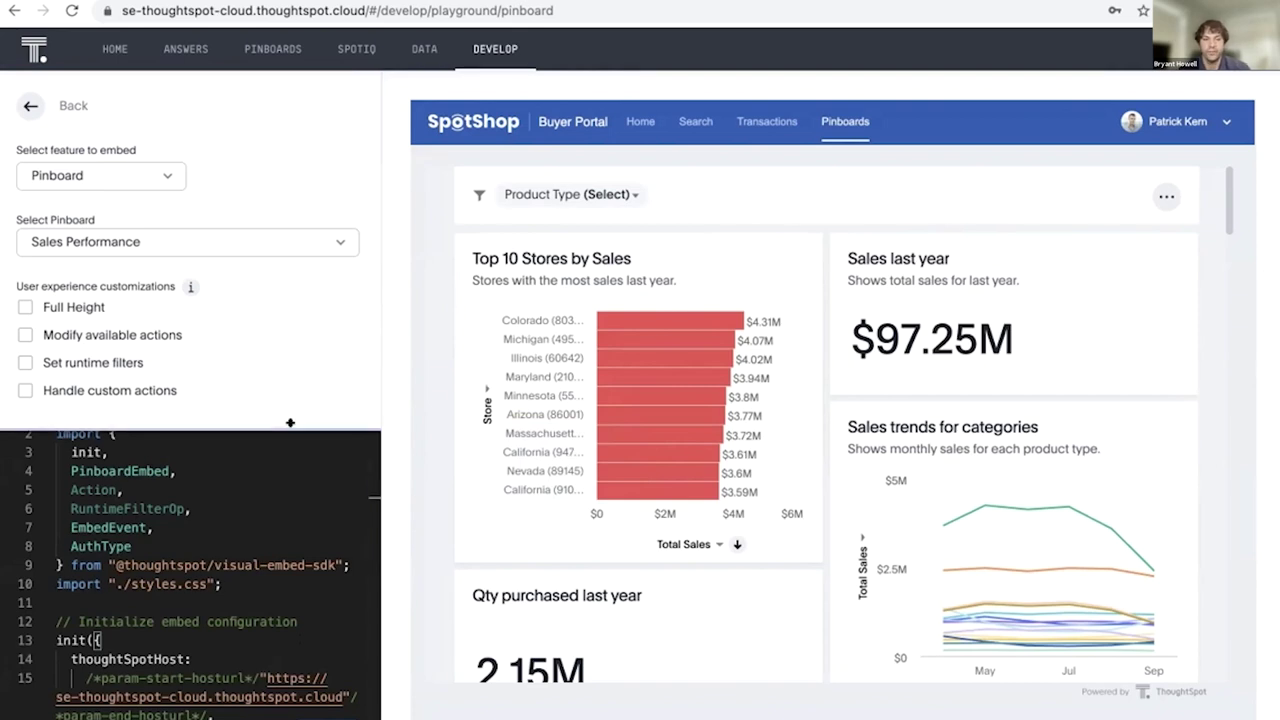
Step: Leave the playground for the Develop home page and open the Custom Actions customization page
left_click(28, 104)
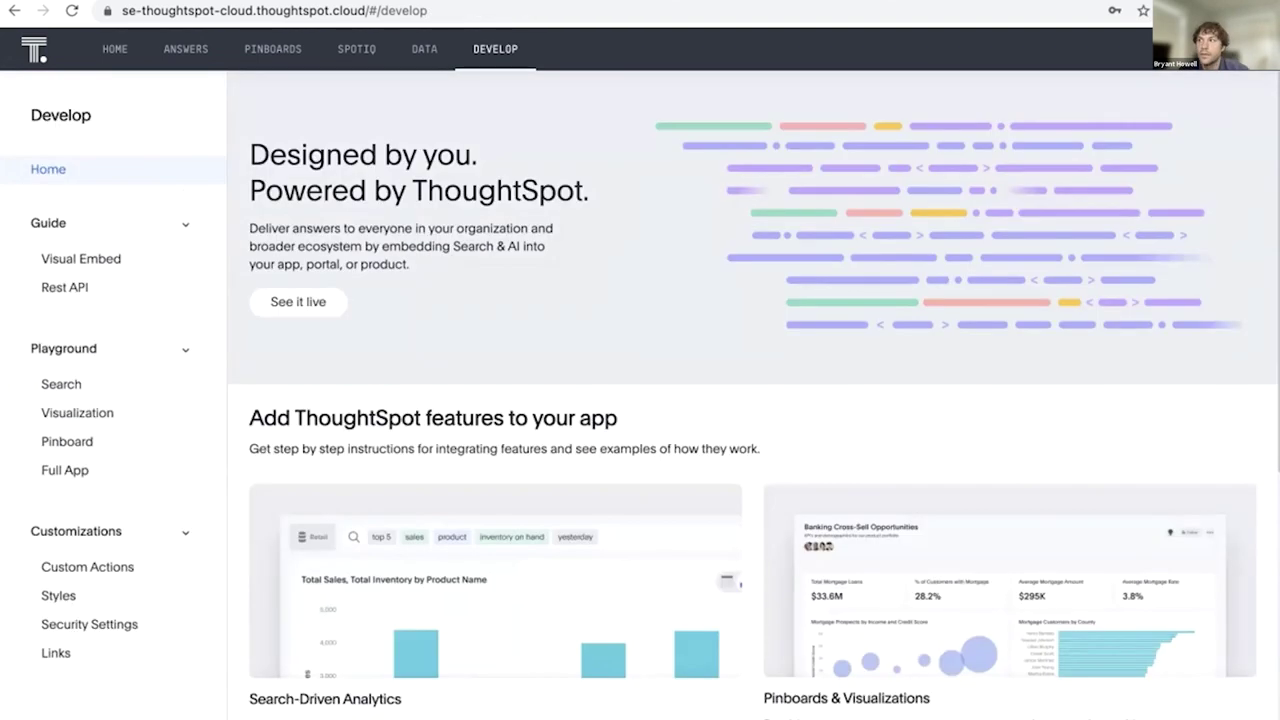
left_click(92, 534)
left_click(100, 533)
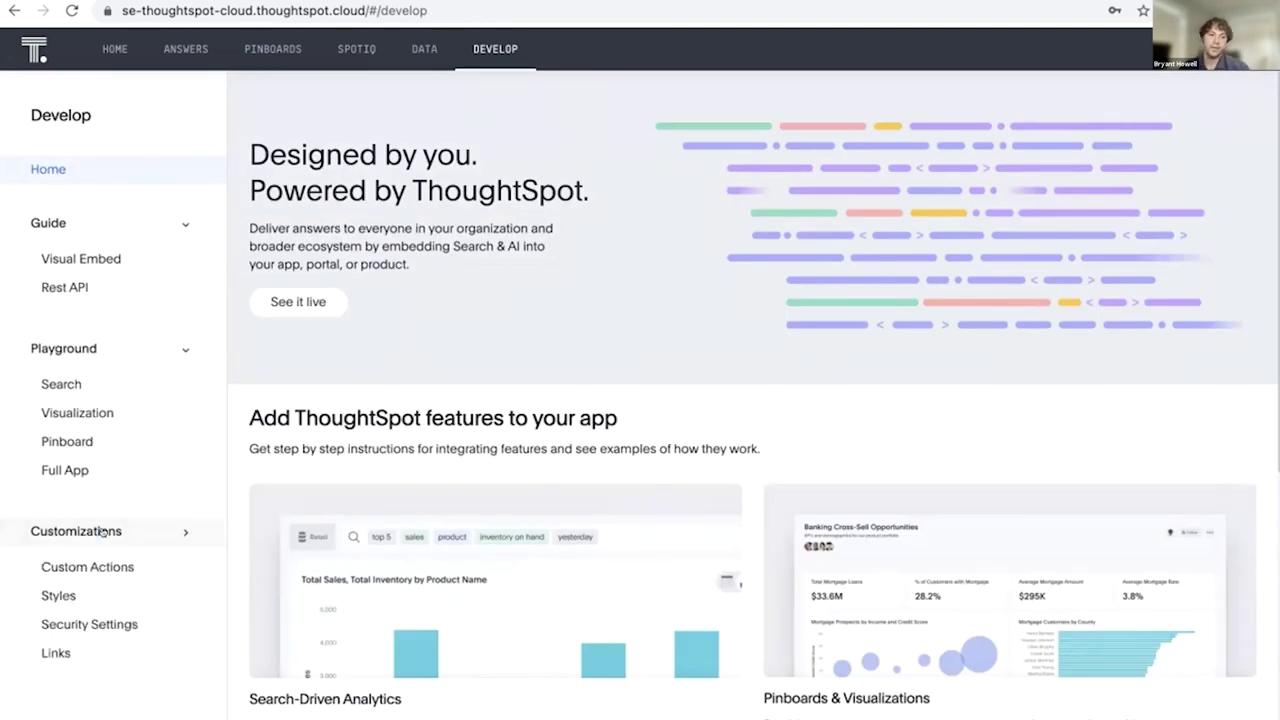
left_click(91, 569)
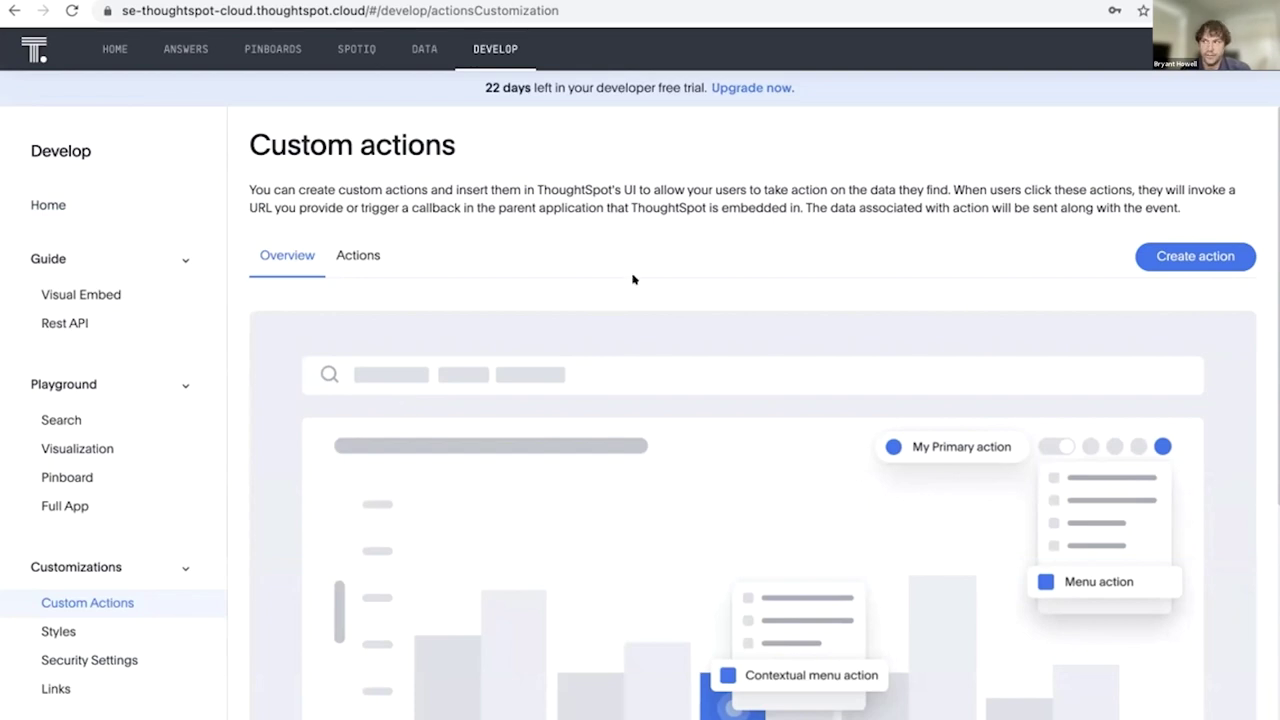
Step: Review the Custom actions overview and the settings for creating a new action, without adding one
scroll(531, 309, "down", 1)
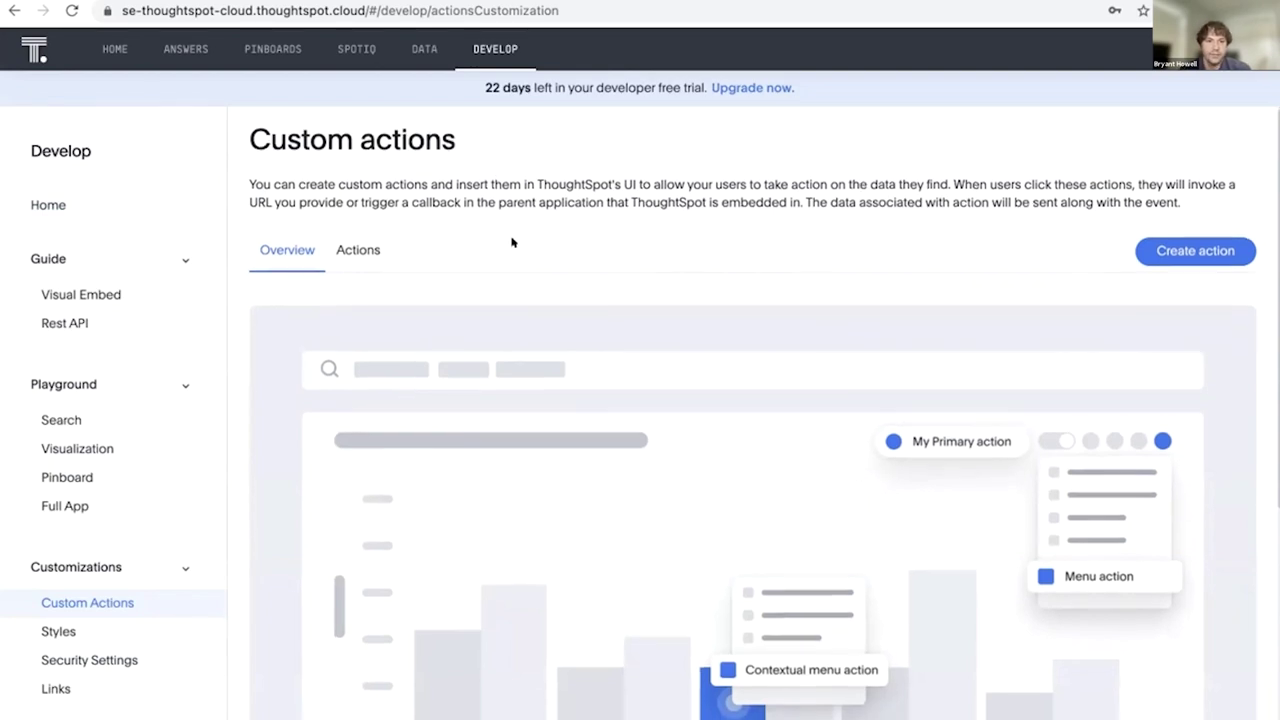
scroll(480, 249, "up", 1)
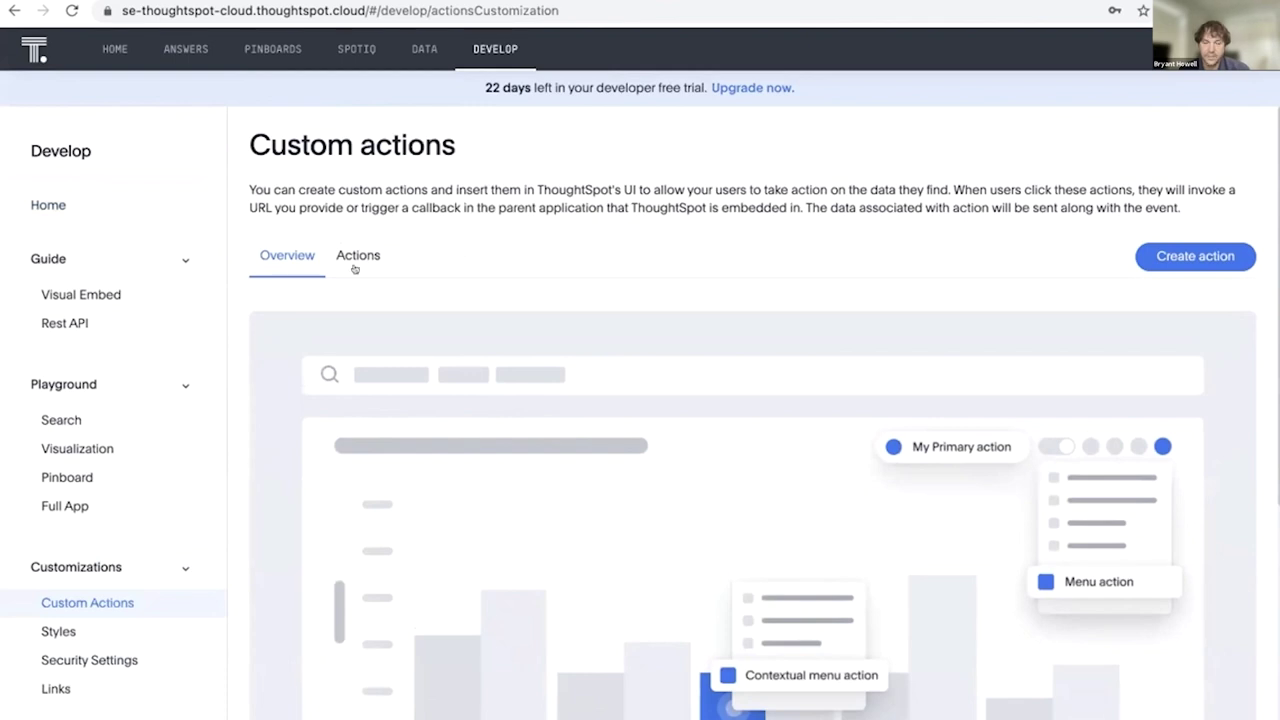
left_click(1163, 256)
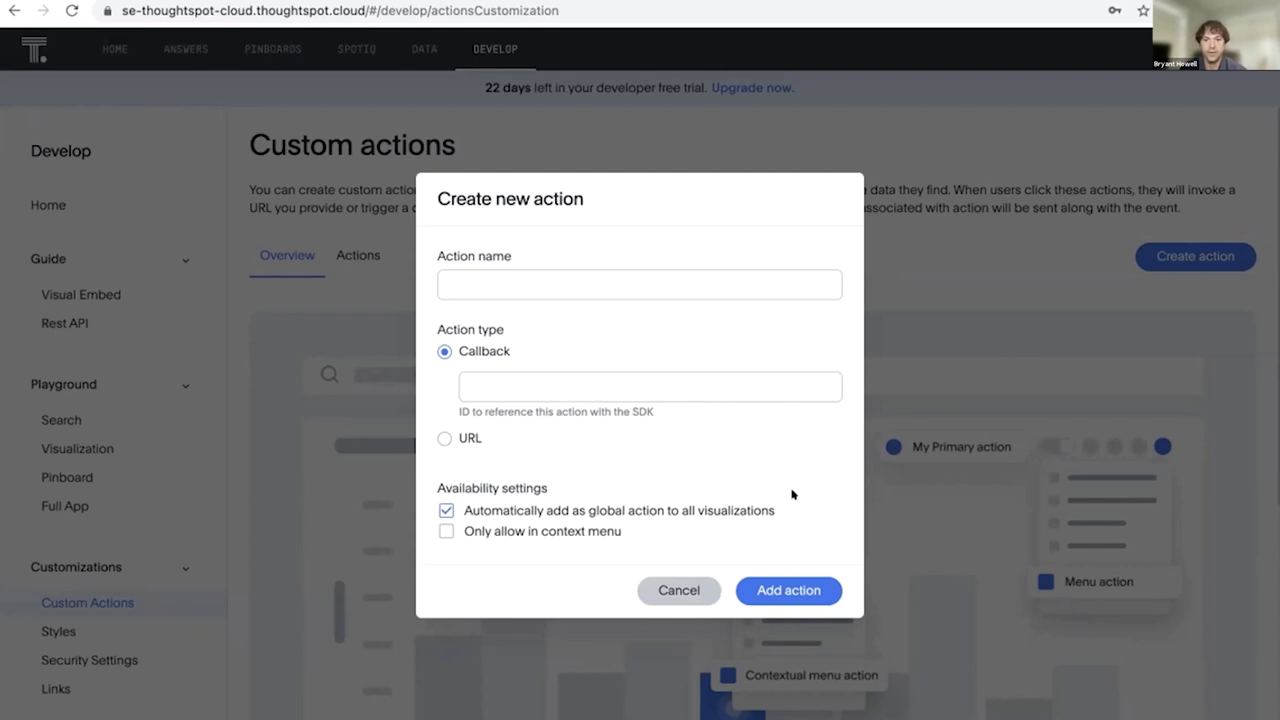
left_click(690, 588)
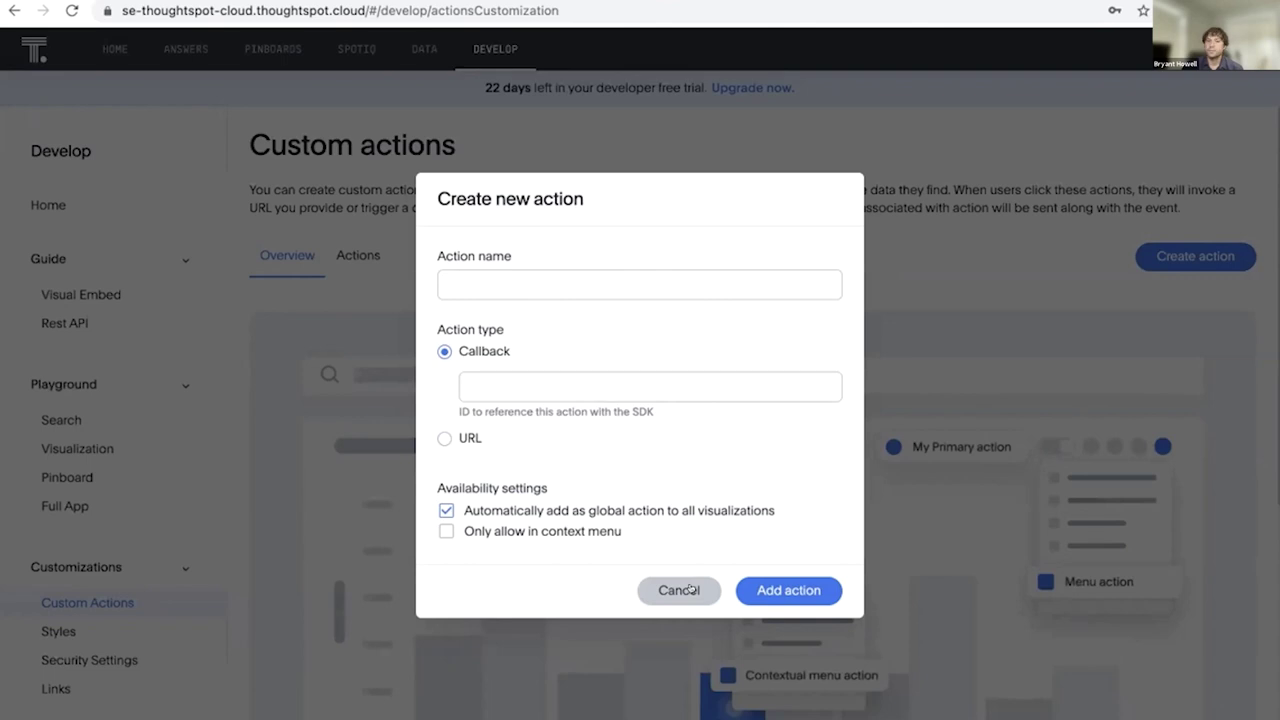